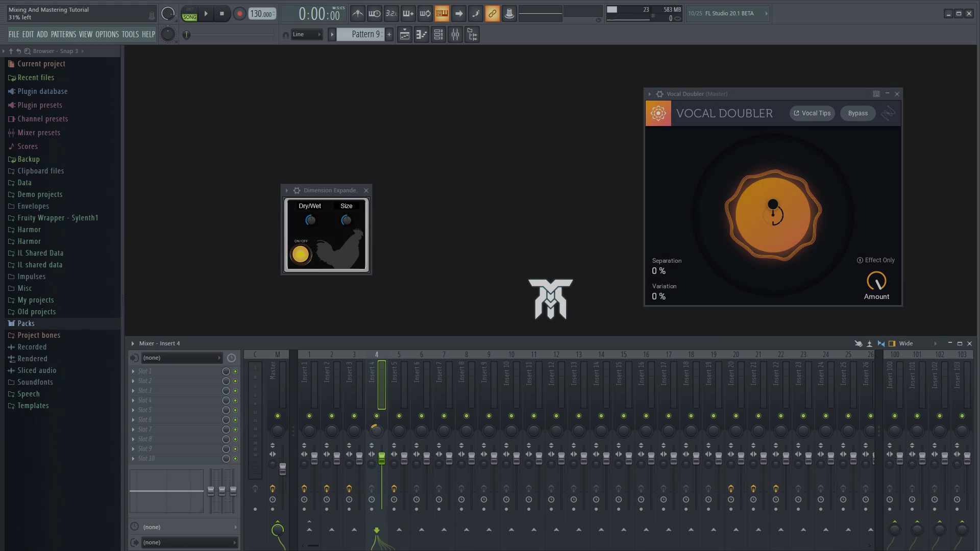
- Pan mixer Insert 4 to the left and Inserts 6 and 7 to the right
{"action": "left_click_drag", "start_coordinate": [377, 432], "coordinate": [376, 446]}
{"action": "left_click_drag", "start_coordinate": [421, 431], "coordinate": [422, 430]}
{"action": "left_click", "coordinate": [444, 383]}
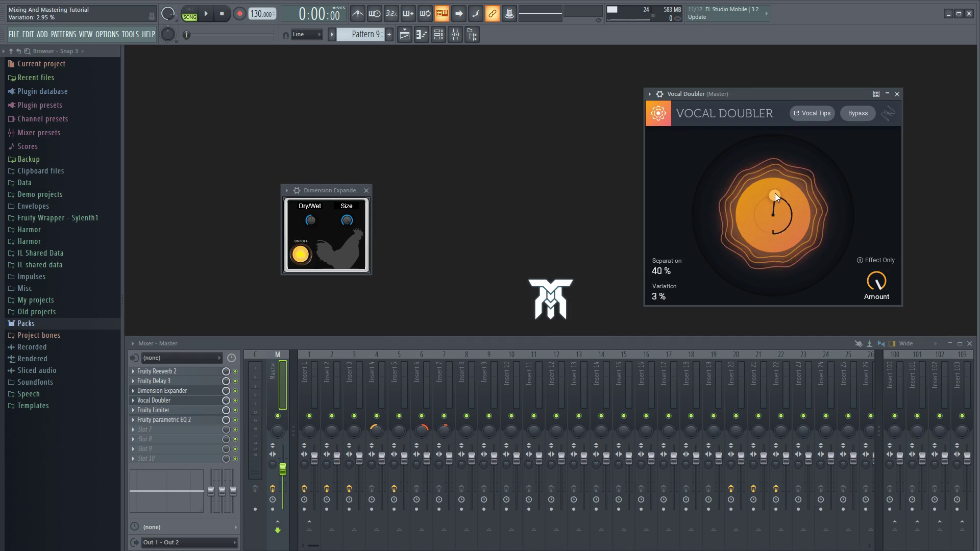
- Adjust the separation of the master's Vocal Doubler and lower the volume faders of Inserts 7 and 8
{"action": "left_click_drag", "start_coordinate": [774, 193], "coordinate": [763, 176]}
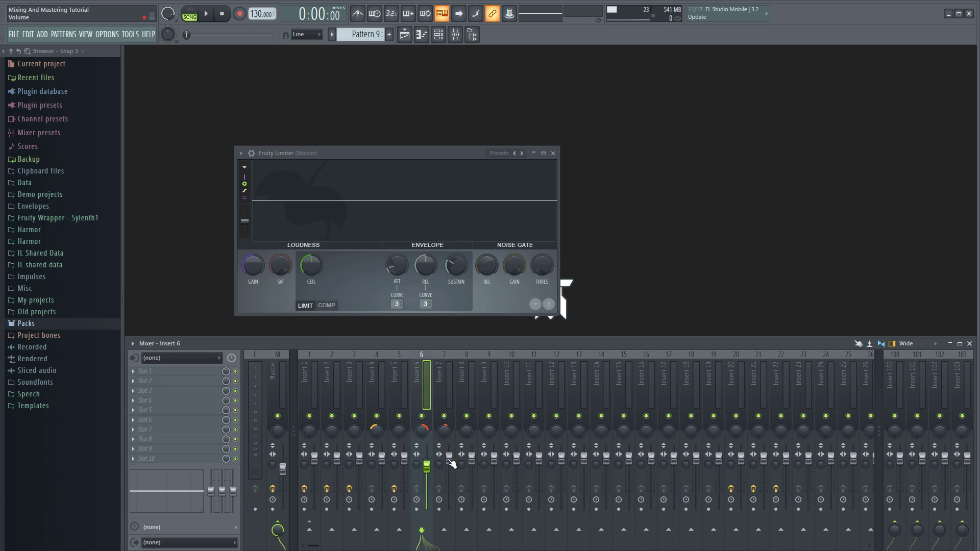
{"action": "left_click_drag", "start_coordinate": [449, 458], "coordinate": [472, 476]}
- Switch the master's Fruity Limiter to compressor mode and make band 1 of Fruity Parametric EQ 2 a high-pass filter
{"action": "left_click", "coordinate": [333, 305]}
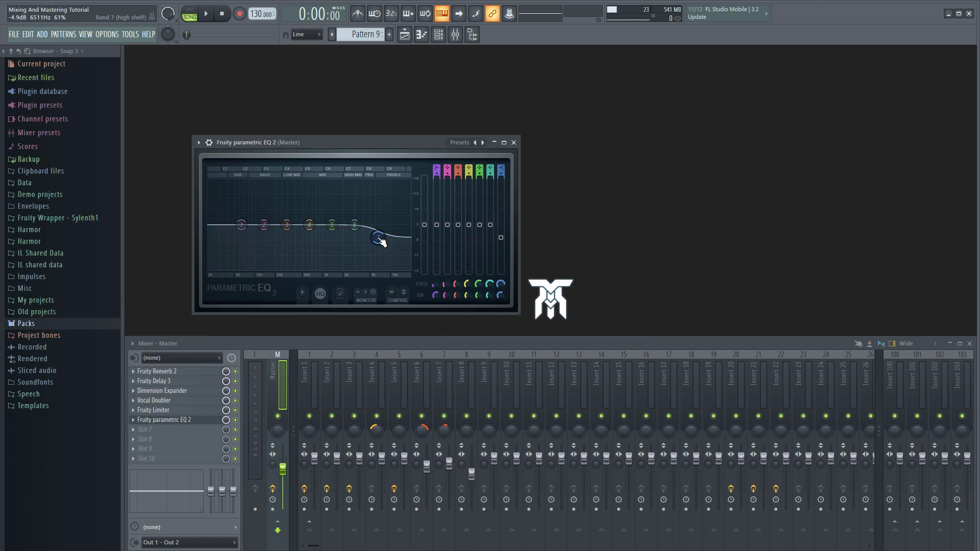
{"action": "right_click", "coordinate": [241, 225]}
{"action": "left_click", "coordinate": [285, 269]}
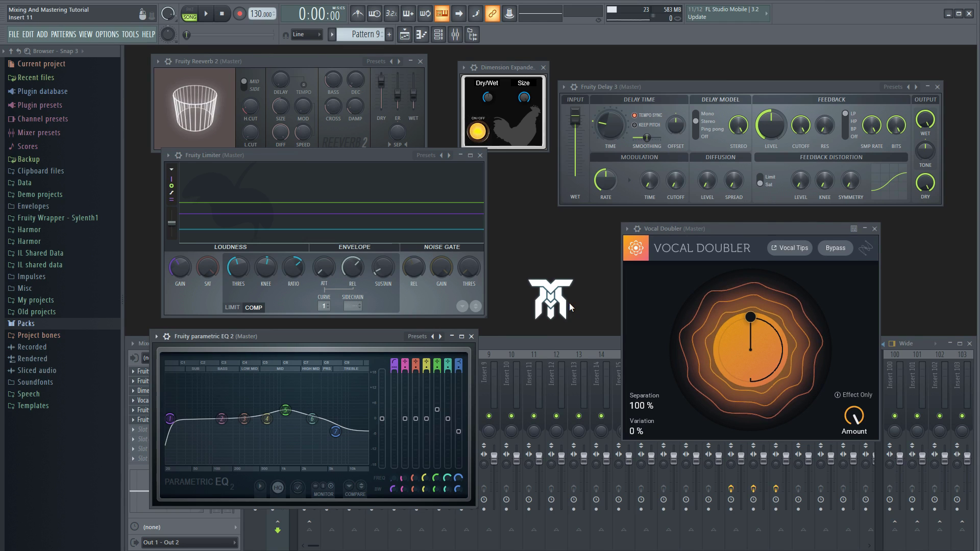
- Close the Parametric EQ 2, Limiter, Reeverb 2, Dimension Expander, Delay 3 and Vocal Doubler windows
{"action": "left_click", "coordinate": [471, 336]}
{"action": "left_click", "coordinate": [479, 155]}
{"action": "left_click", "coordinate": [421, 62]}
{"action": "left_click", "coordinate": [543, 67]}
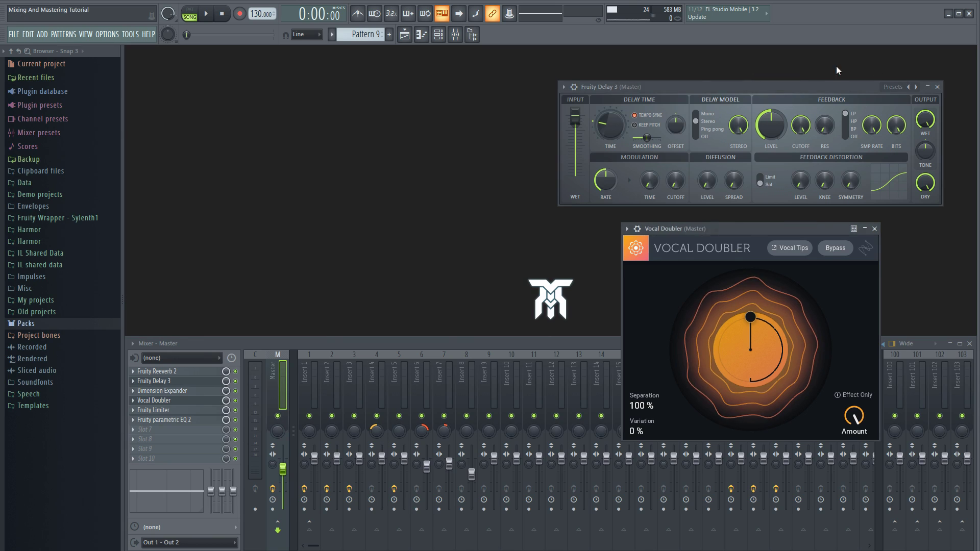
{"action": "left_click", "coordinate": [936, 87]}
{"action": "left_click", "coordinate": [874, 229]}
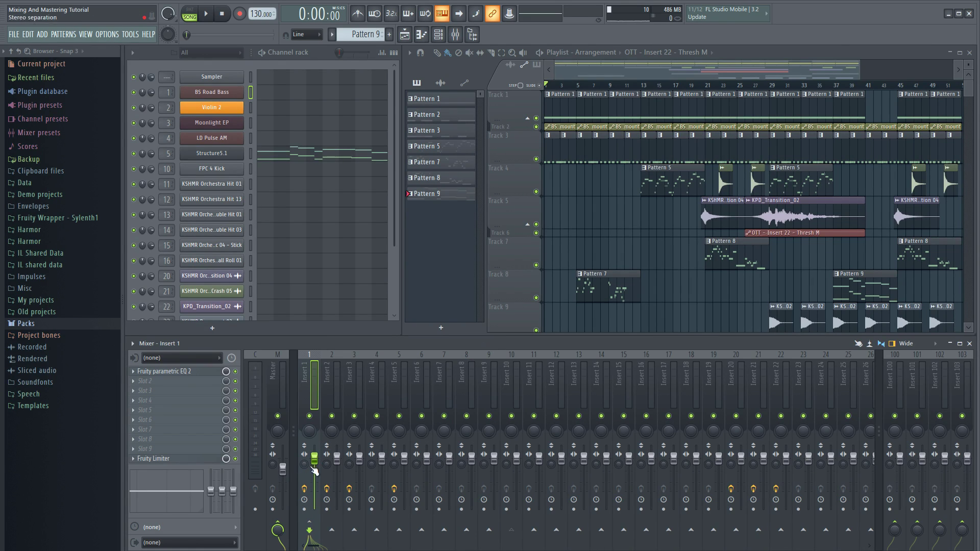
- Lower the volume faders of Inserts 13, 14 and 15 while the song plays
{"action": "key", "text": "x"}
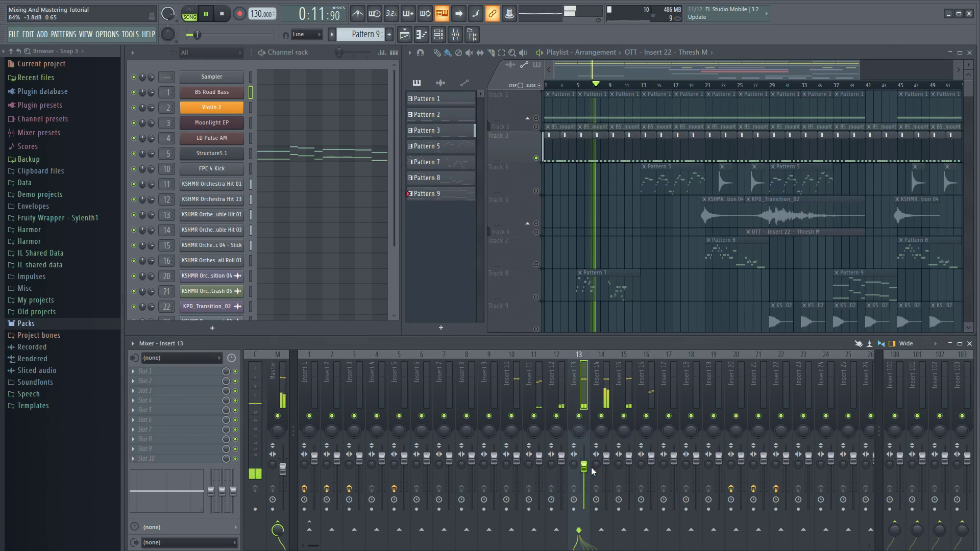
{"action": "left_click_drag", "start_coordinate": [606, 456], "coordinate": [565, 465]}
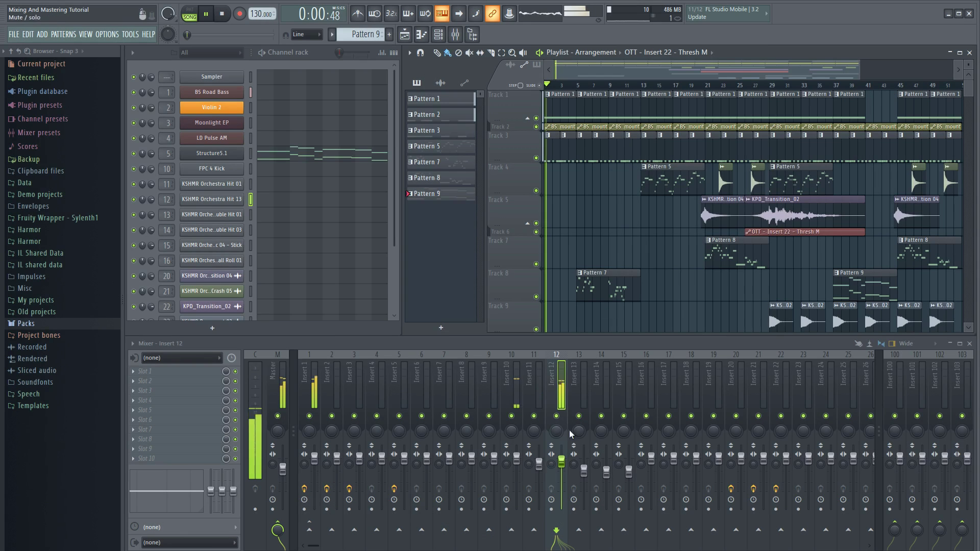
- Lower Insert 1's fader to about -8.3 dB and bring Inserts 2 and 3 down together to about -6.5 dB
{"action": "left_click_drag", "start_coordinate": [314, 456], "coordinate": [314, 476]}
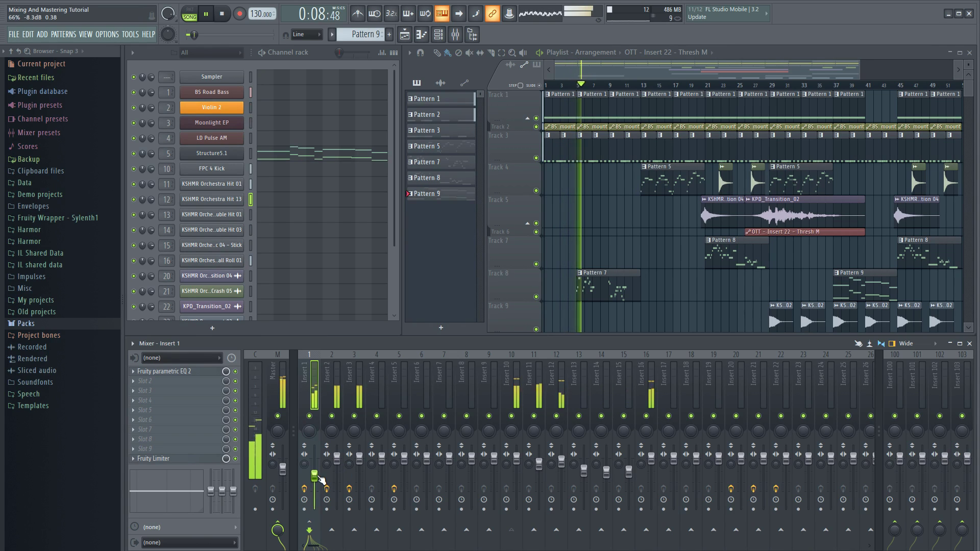
{"action": "left_click", "coordinate": [338, 470]}
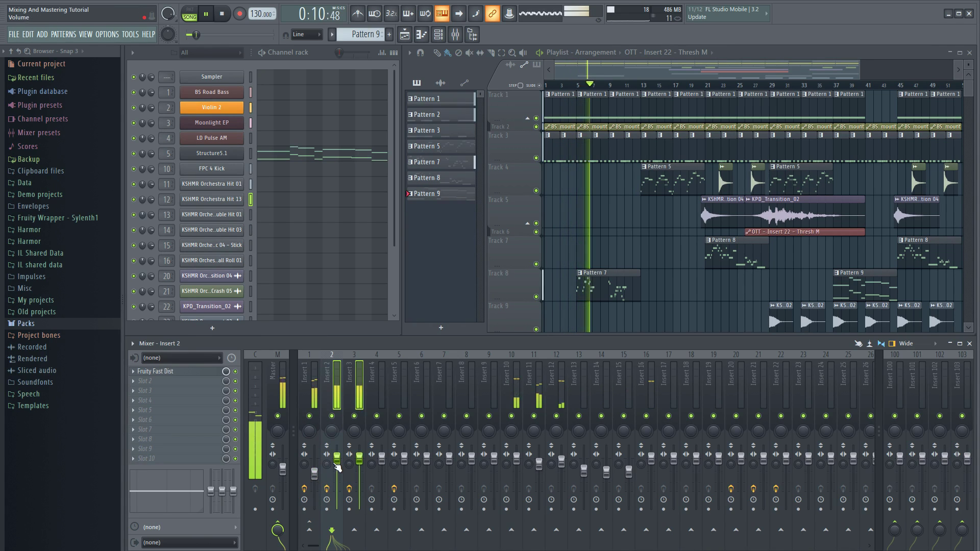
{"action": "left_click_drag", "start_coordinate": [339, 465], "coordinate": [337, 472]}
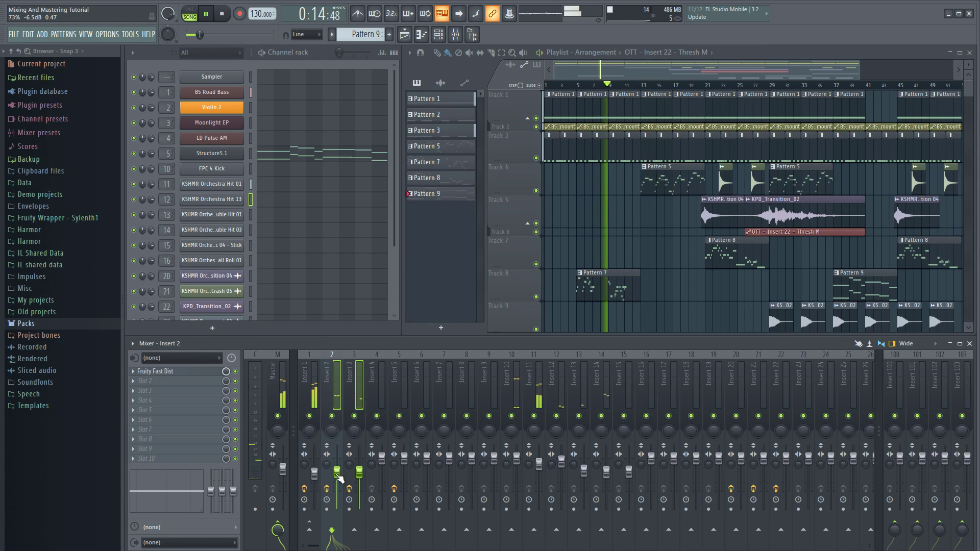
- Solo Inserts 2 and 3 in turn to compare them and fine-tune Insert 3's volume
{"action": "right_click", "coordinate": [331, 416]}
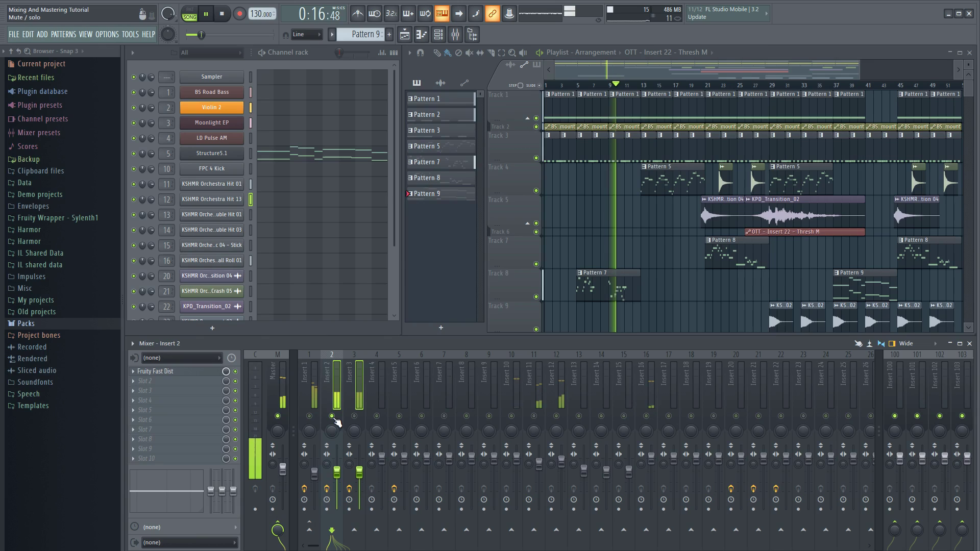
{"action": "right_click", "coordinate": [355, 415]}
{"action": "left_click_drag", "start_coordinate": [359, 472], "coordinate": [359, 466]}
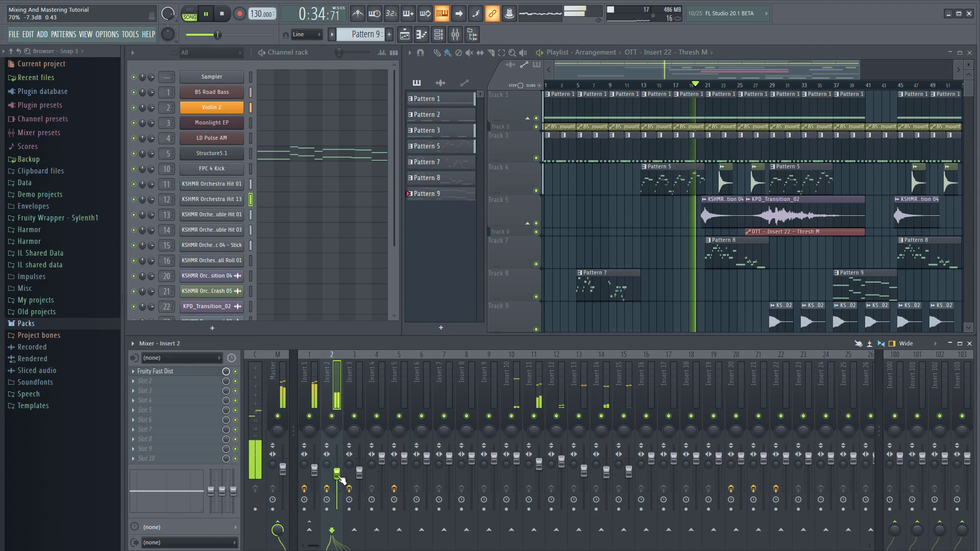
- Lower the volume faders of Inserts 4, 20, 21, 23 and 16 to balance them with the playing song
{"action": "left_click_drag", "start_coordinate": [360, 472], "coordinate": [383, 466]}
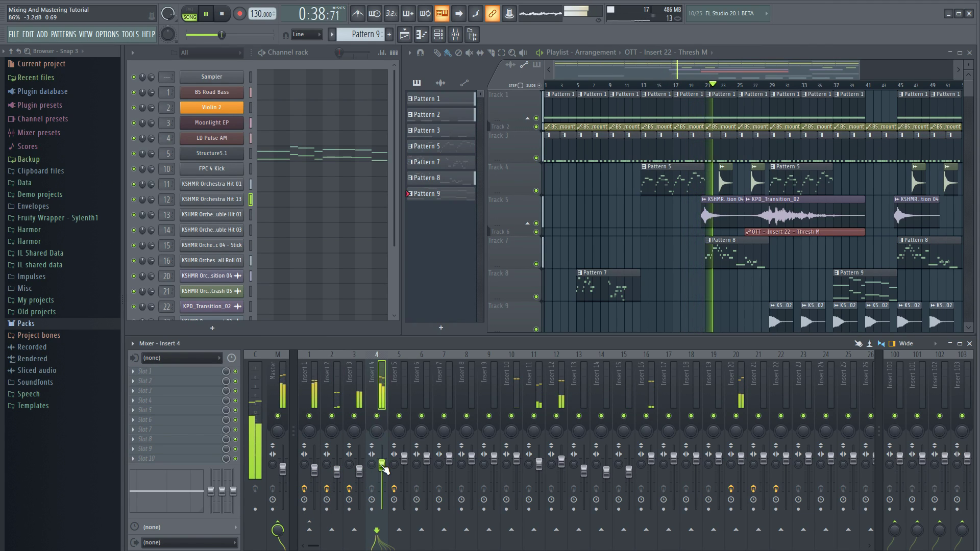
{"action": "left_click_drag", "start_coordinate": [741, 458], "coordinate": [768, 471]}
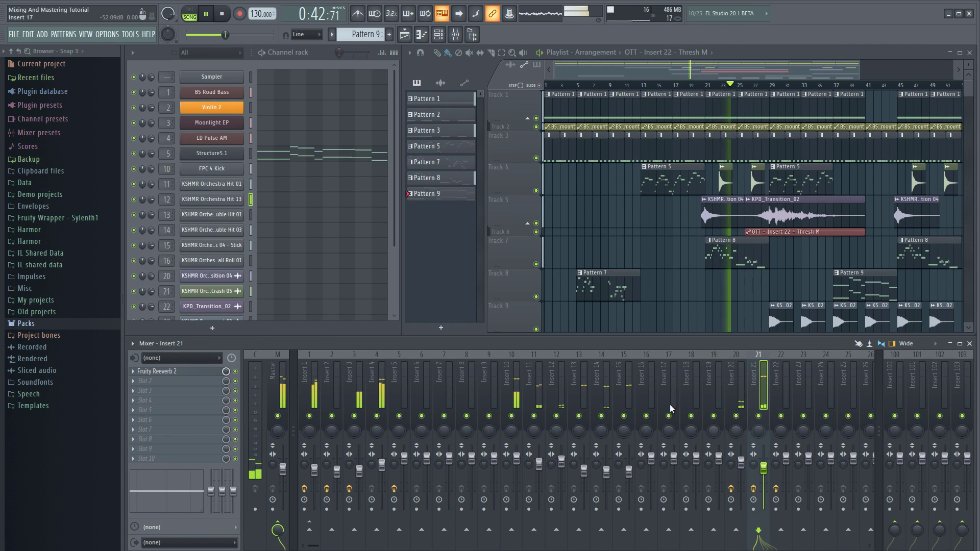
{"action": "left_click_drag", "start_coordinate": [382, 465], "coordinate": [382, 466]}
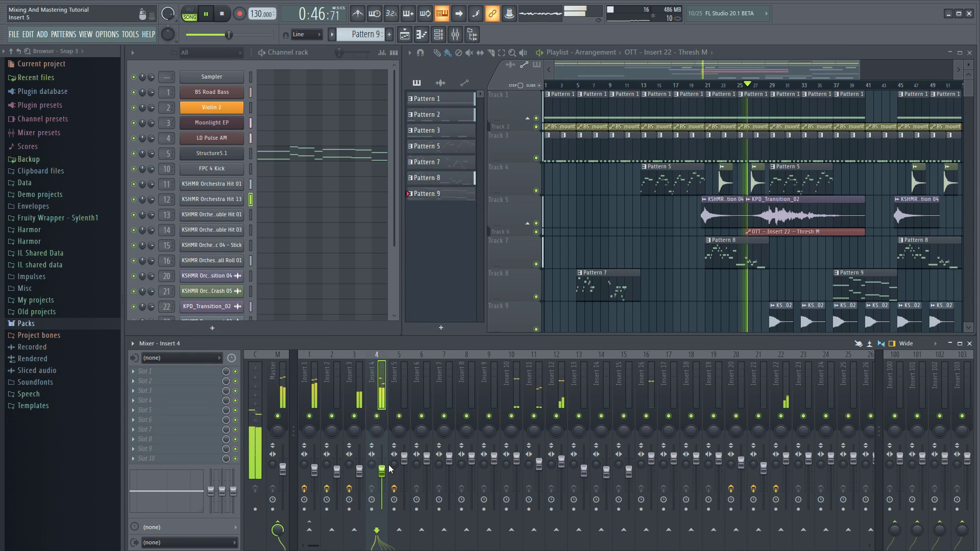
{"action": "left_click_drag", "start_coordinate": [765, 466], "coordinate": [808, 464]}
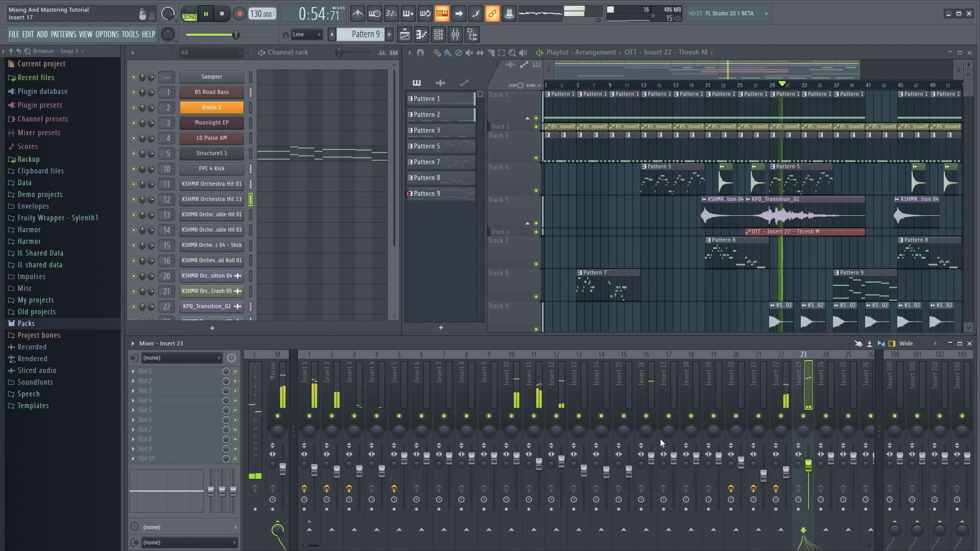
{"action": "left_click_drag", "start_coordinate": [651, 458], "coordinate": [651, 463]}
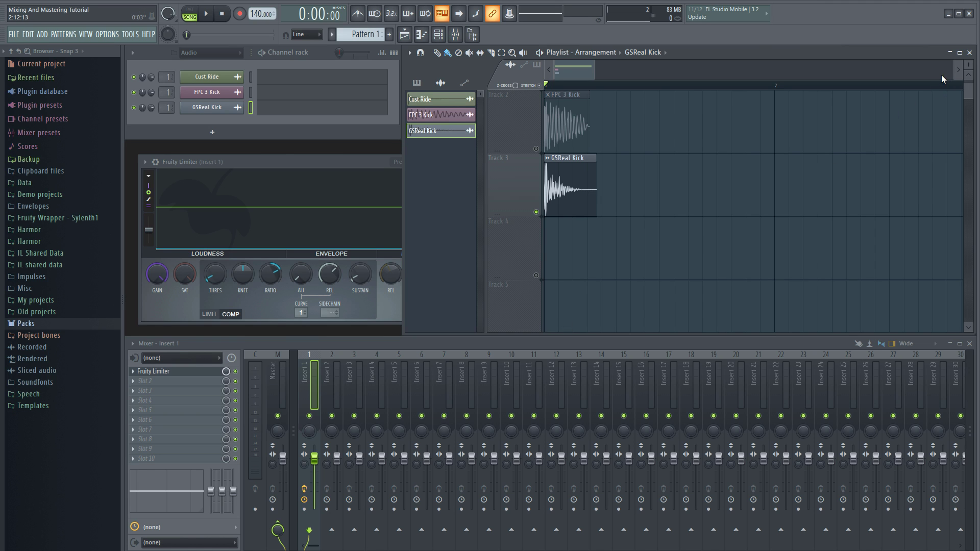
- Play the GSReal Kick clip repeatedly and adjust the compressor threshold in Insert 1's Fruity Limiter
{"action": "left_click", "coordinate": [323, 160]}
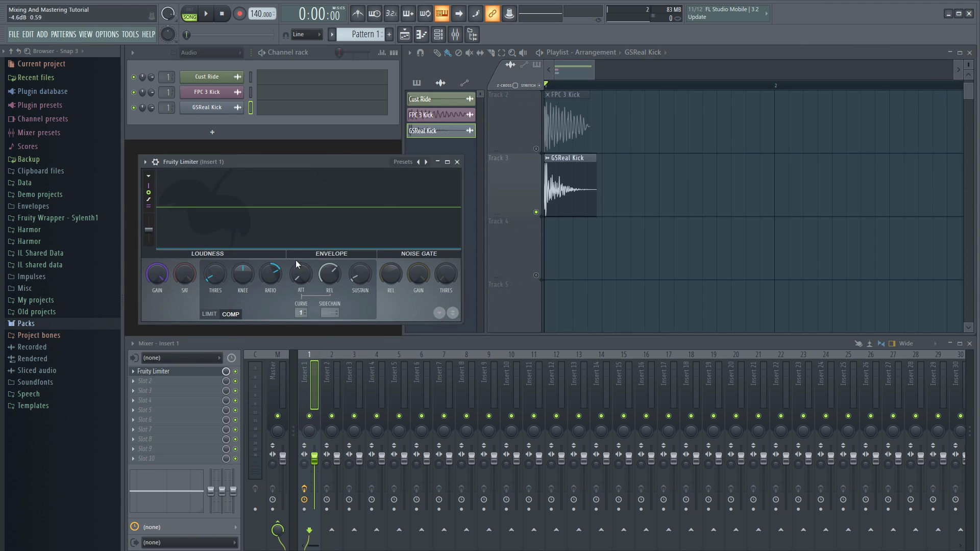
{"action": "key", "text": "space"}
{"action": "key", "text": "space"}
{"action": "key", "text": "space"}
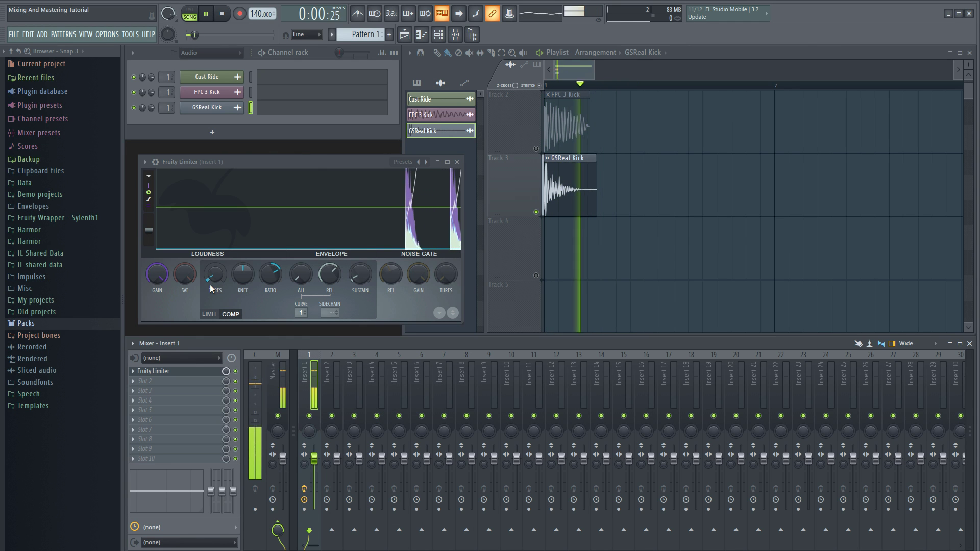
{"action": "mouse_move", "coordinate": [213, 276]}
{"action": "left_mouse_down"}
{"action": "mouse_move", "coordinate": [214, 255]}
{"action": "mouse_move", "coordinate": [213, 278]}
{"action": "left_mouse_up"}
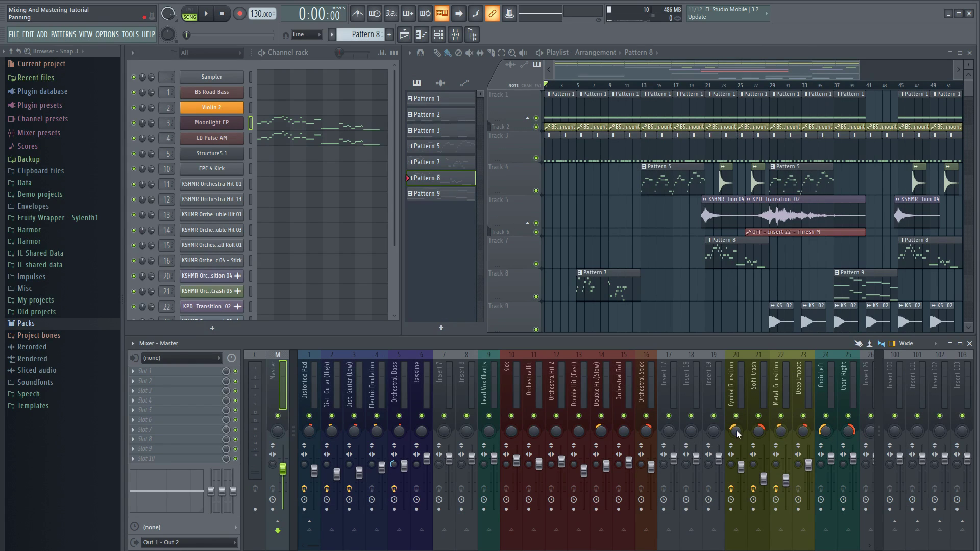
{"action": "left_click_drag", "start_coordinate": [693, 433], "coordinate": [694, 432]}
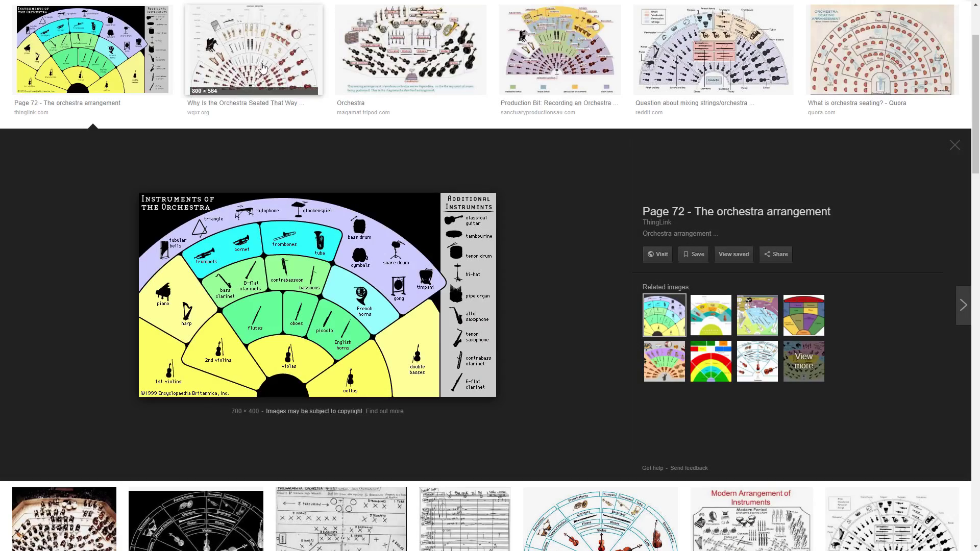
- In the browser's image results, compare the WQXR and Phantom Orchestra seating charts for instrument placement
{"action": "left_click", "coordinate": [265, 64]}
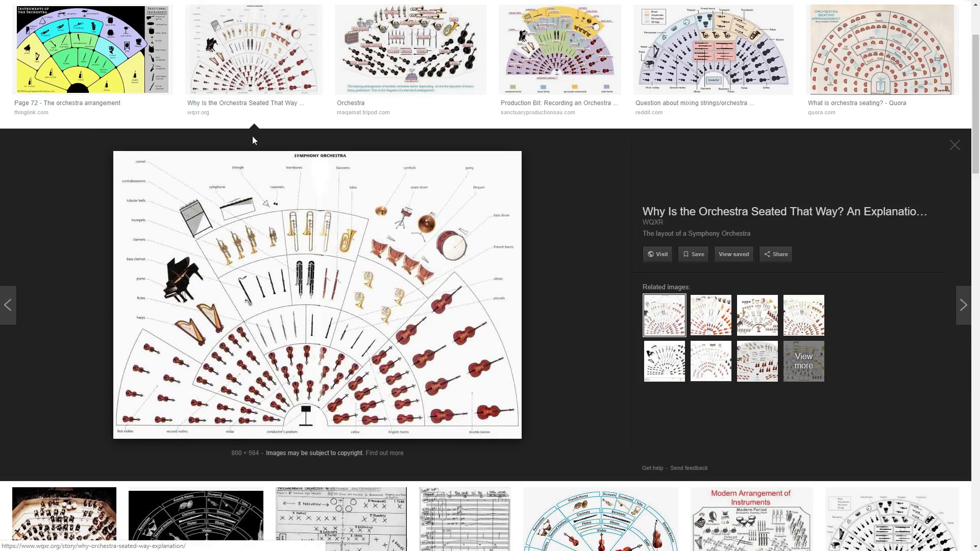
{"action": "scroll", "coordinate": [253, 125], "scroll_direction": "down", "scroll_amount": 1}
{"action": "left_click", "coordinate": [191, 478]}
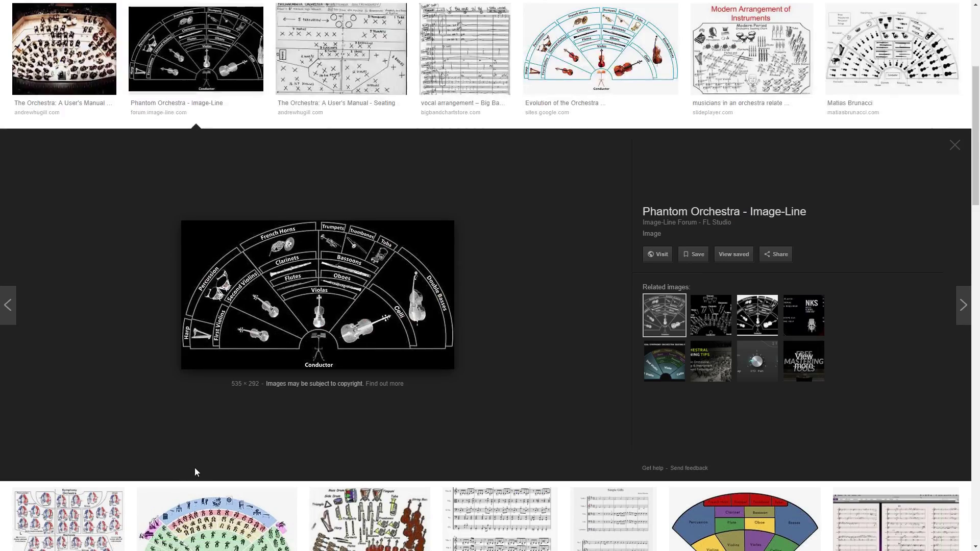
{"action": "scroll", "coordinate": [59, 104], "scroll_direction": "up", "scroll_amount": 1}
{"action": "left_click", "coordinate": [59, 103]}
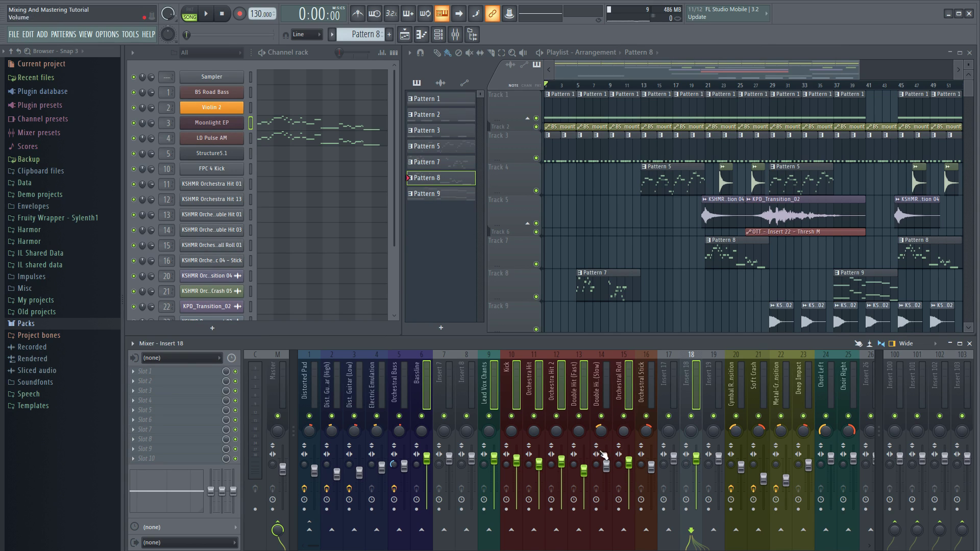
- Select the mixer tracks from Cymbal Roll Transition through Choir Right
{"action": "left_click", "coordinate": [514, 430]}
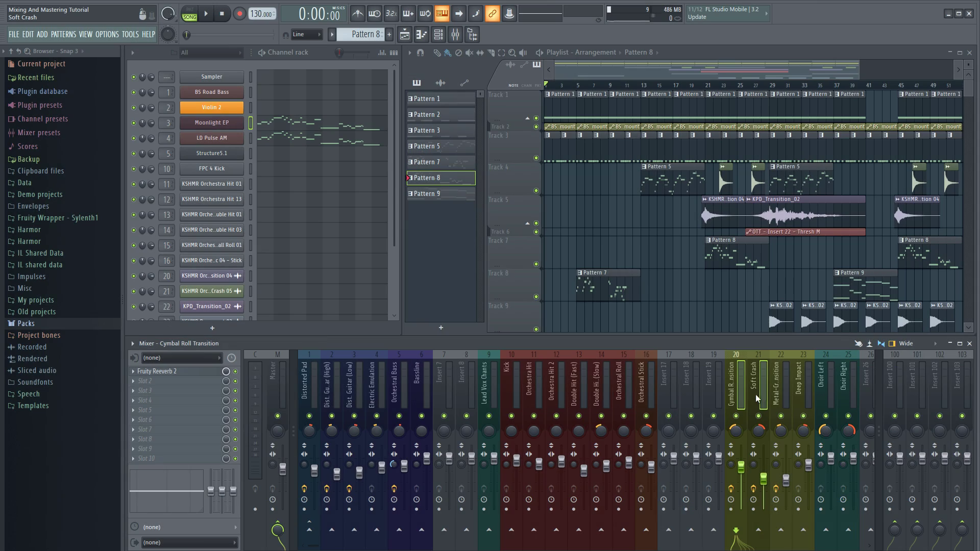
{"action": "left_click", "coordinate": [852, 387], "text": "shift"}
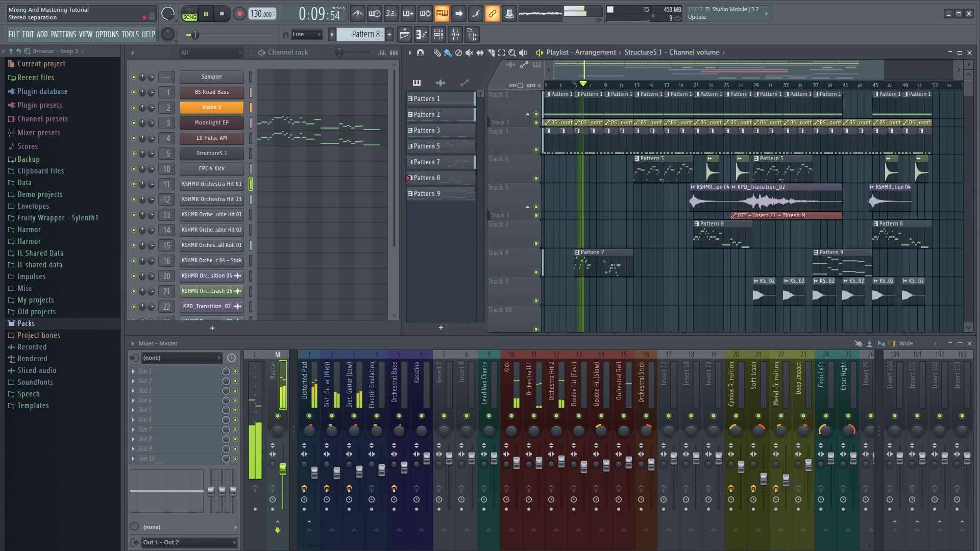
- Sweep the master track's stereo separation between about 98% merged and 100% separated while the song plays
{"action": "scroll", "coordinate": [273, 464], "scroll_direction": "up", "scroll_amount": 3}
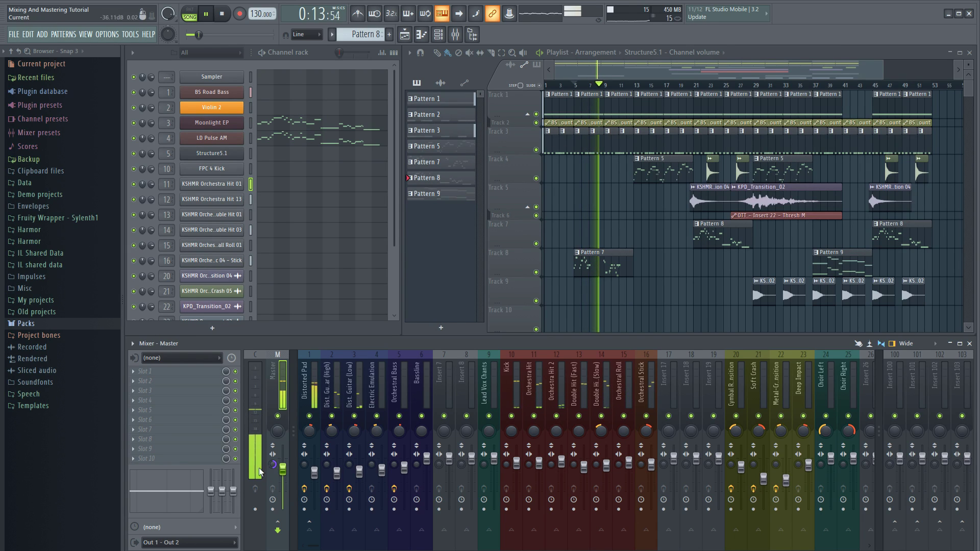
{"action": "scroll", "coordinate": [275, 471], "scroll_direction": "down", "scroll_amount": 2}
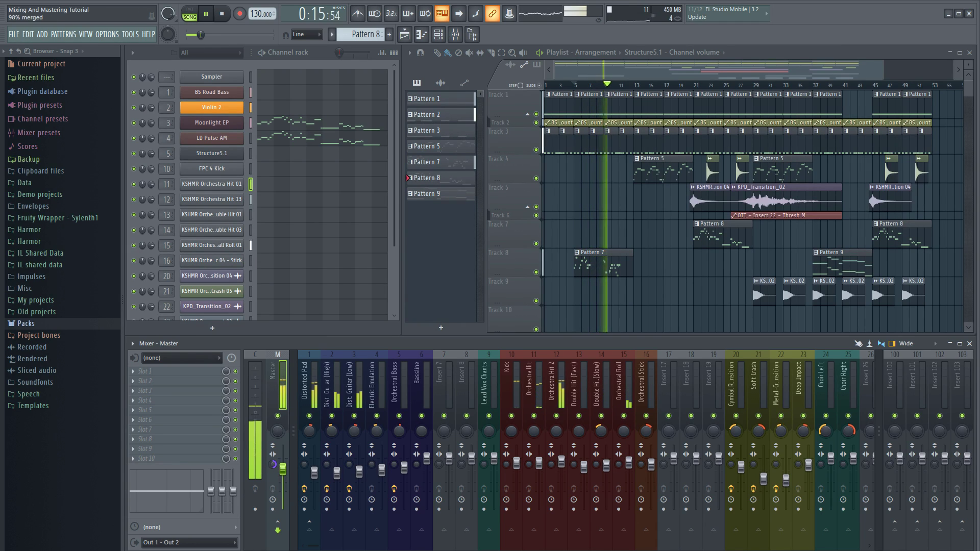
{"action": "scroll", "coordinate": [273, 465], "scroll_direction": "down", "scroll_amount": 3}
{"action": "scroll", "coordinate": [273, 464], "scroll_direction": "down", "scroll_amount": 8}
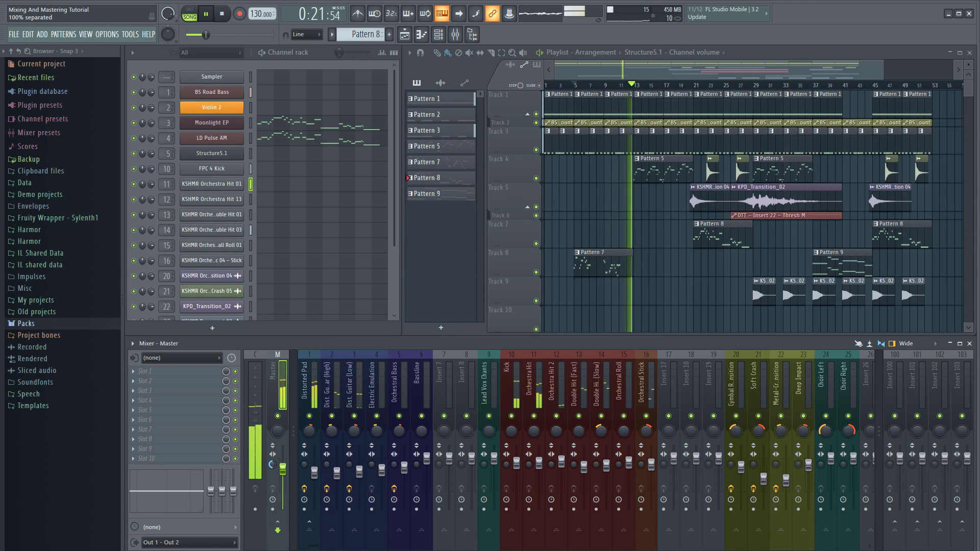
{"action": "scroll", "coordinate": [272, 464], "scroll_direction": "up", "scroll_amount": 3}
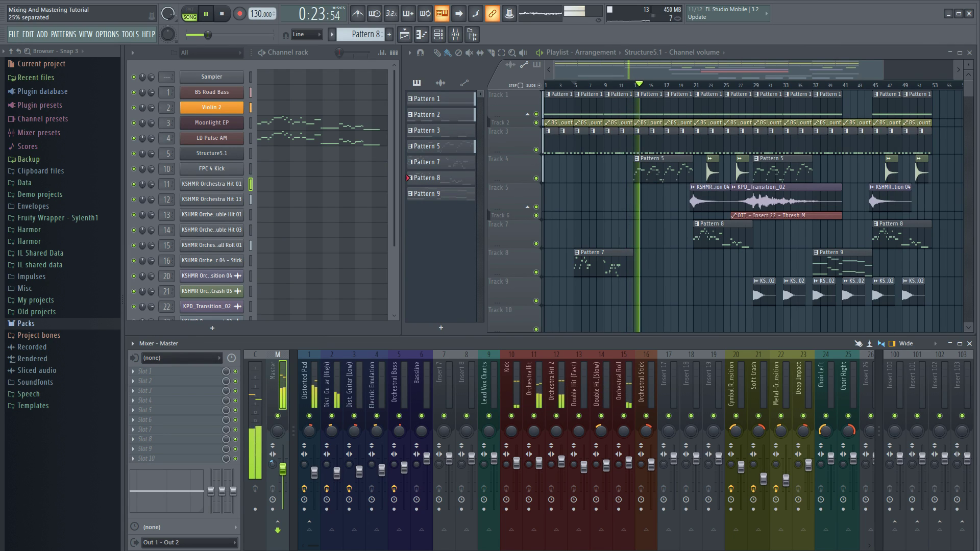
{"action": "scroll", "coordinate": [272, 465], "scroll_direction": "up", "scroll_amount": 6}
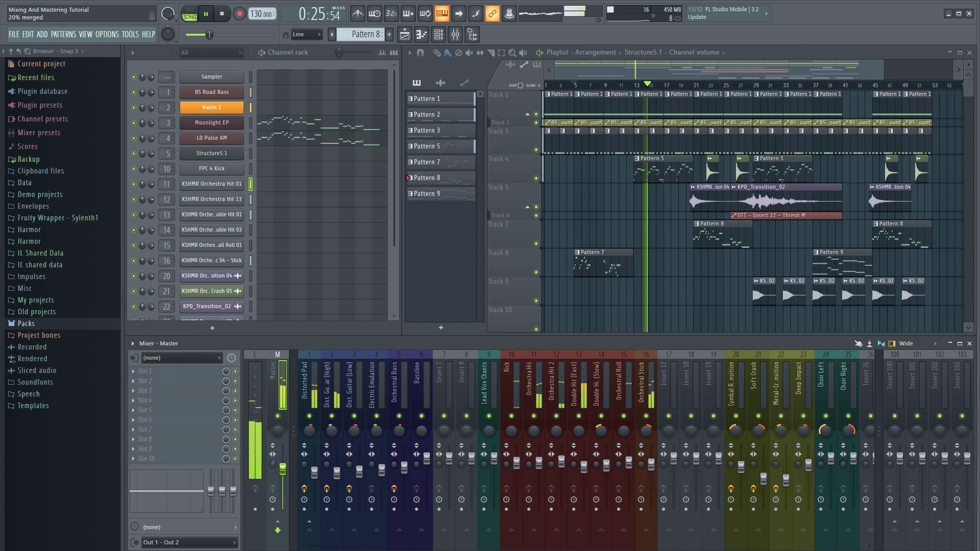
{"action": "left_click_drag", "start_coordinate": [273, 465], "coordinate": [274, 466]}
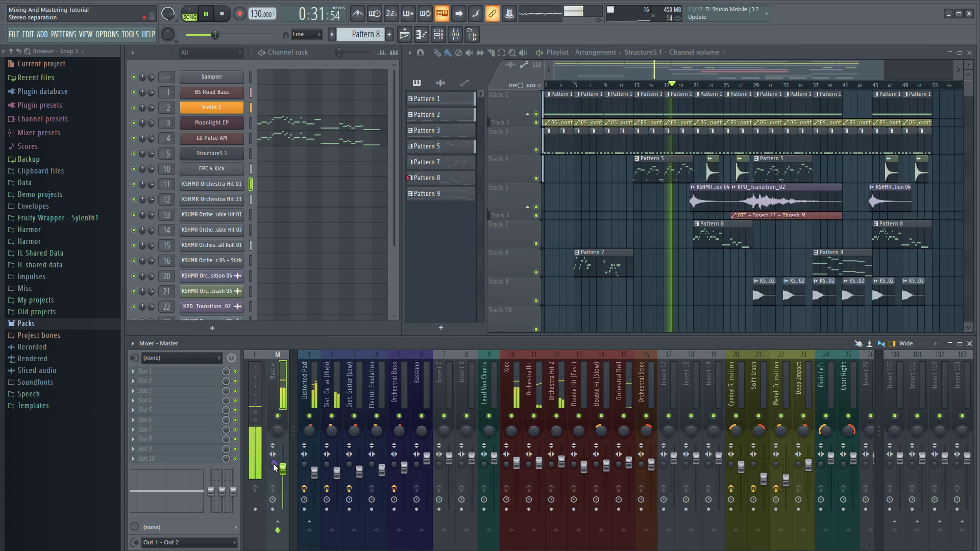
{"action": "left_click_drag", "start_coordinate": [273, 466], "coordinate": [274, 467]}
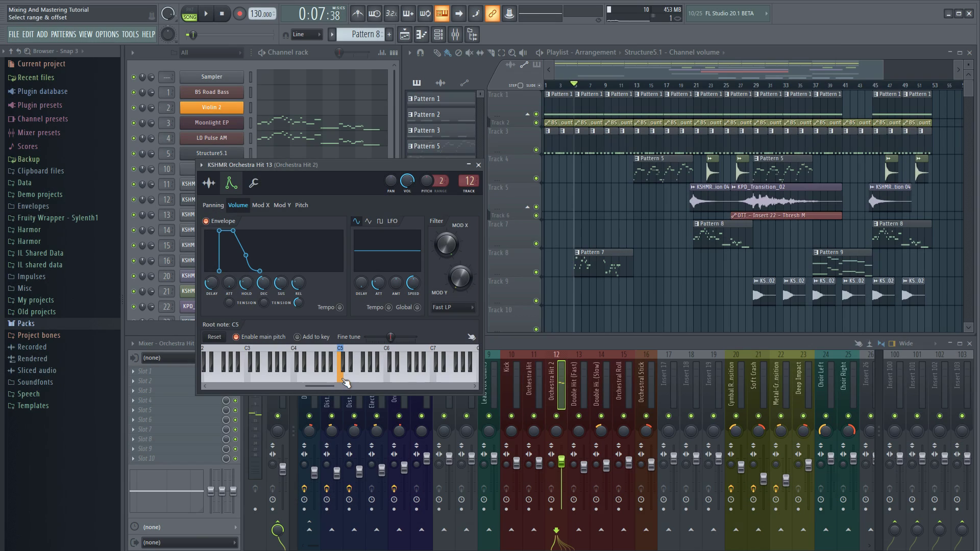
- Audition KSHMR Orchestra Hit 13 at C5, turn off its volume envelope, and close its channel settings
{"action": "left_click", "coordinate": [344, 379]}
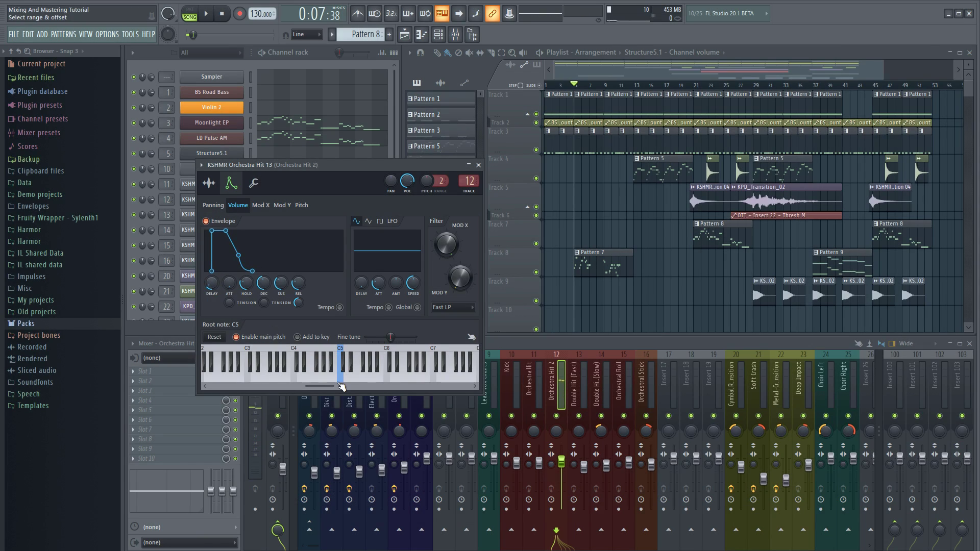
{"action": "left_click", "coordinate": [339, 381]}
{"action": "left_click", "coordinate": [341, 381]}
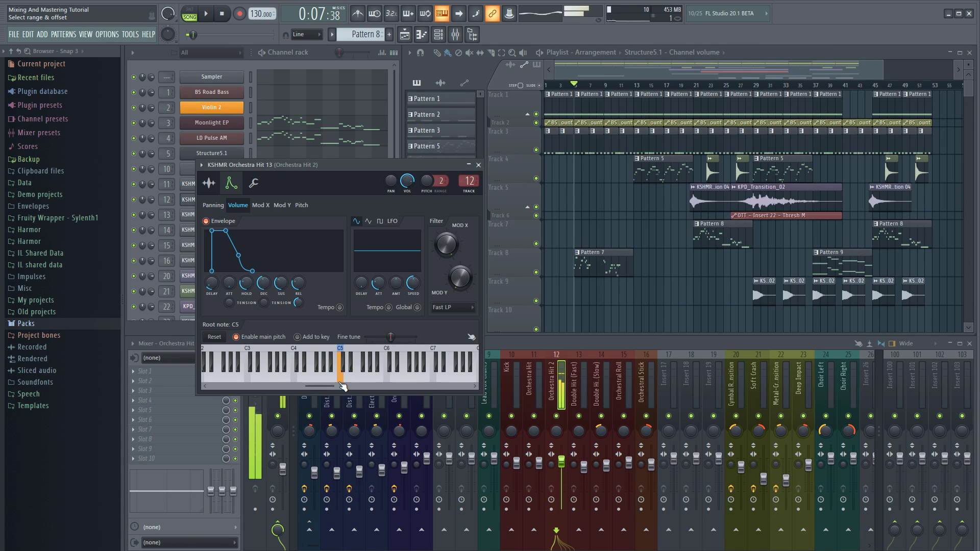
{"action": "left_click", "coordinate": [206, 221]}
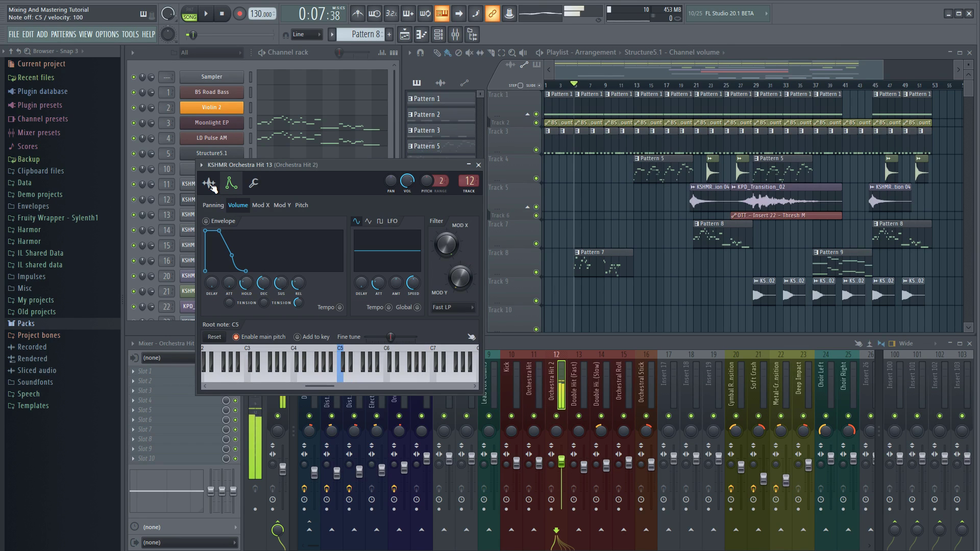
{"action": "left_click", "coordinate": [209, 184]}
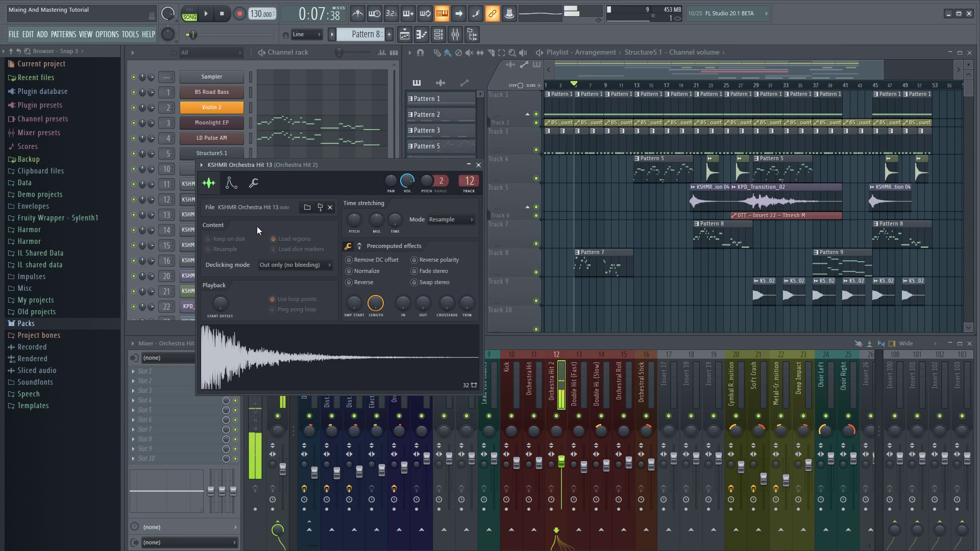
{"action": "left_click", "coordinate": [479, 164]}
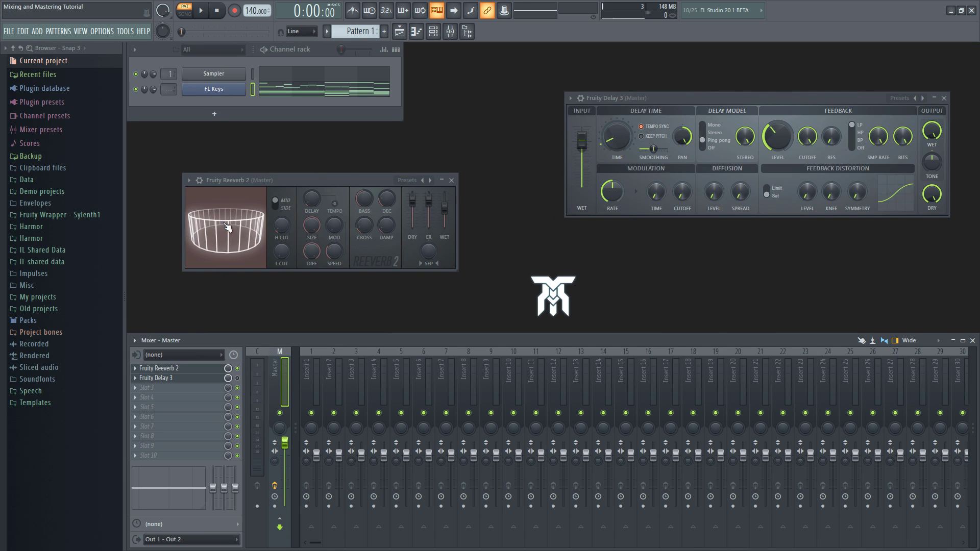
- Play the FL Keys pattern while reducing Fruity Reeverb 2's room size to minimum, and load the Drum Room preset
{"action": "key", "text": "space"}
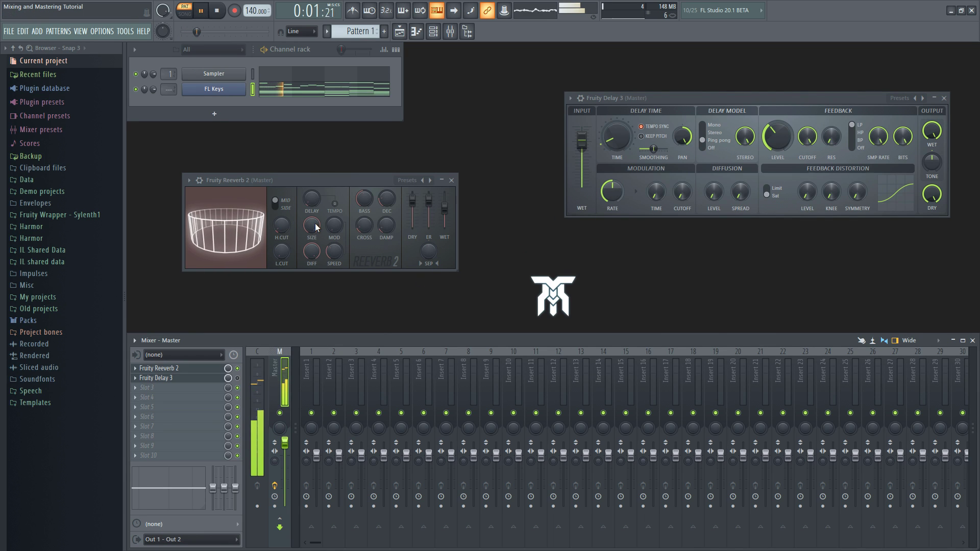
{"action": "left_click_drag", "start_coordinate": [316, 227], "coordinate": [317, 261]}
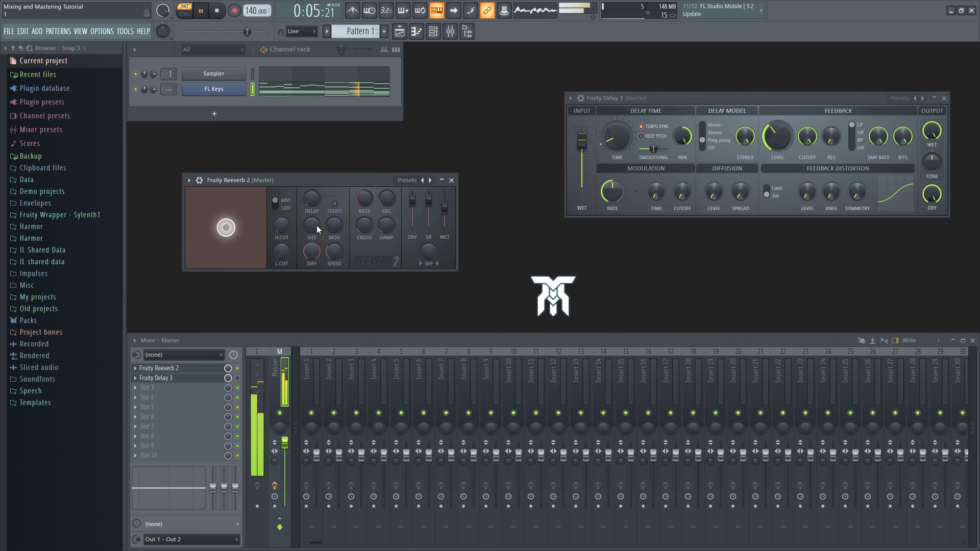
{"action": "left_click", "coordinate": [189, 180]}
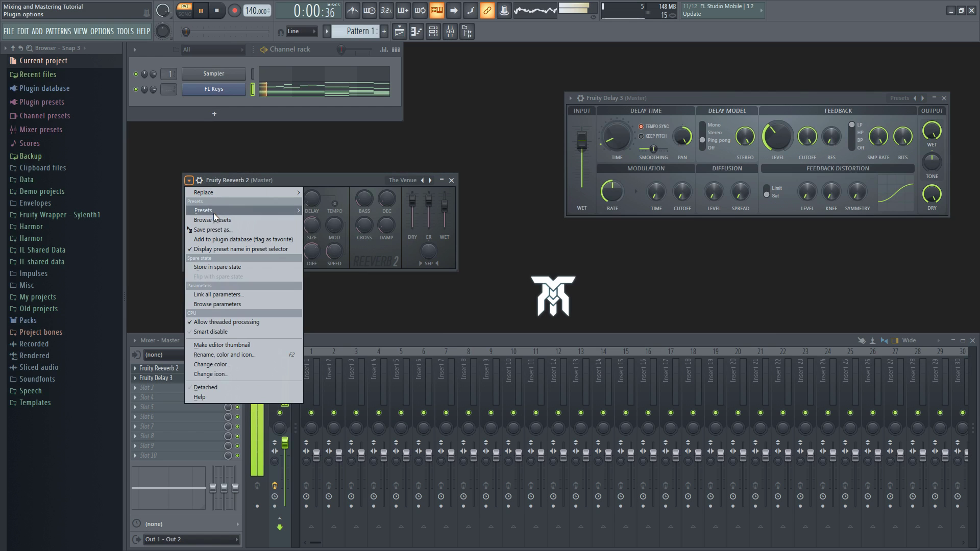
{"action": "mouse_move", "coordinate": [213, 213]}
{"action": "left_click", "coordinate": [333, 230]}
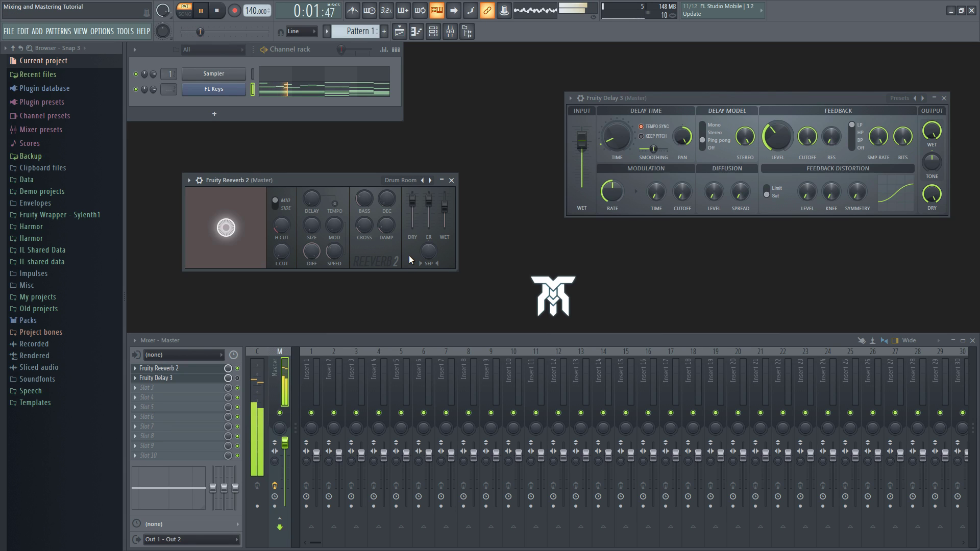
- Reduce the decay time and raise the low cut of the Cathedral preset in Fruity Reeverb 2
{"action": "key", "text": "space"}
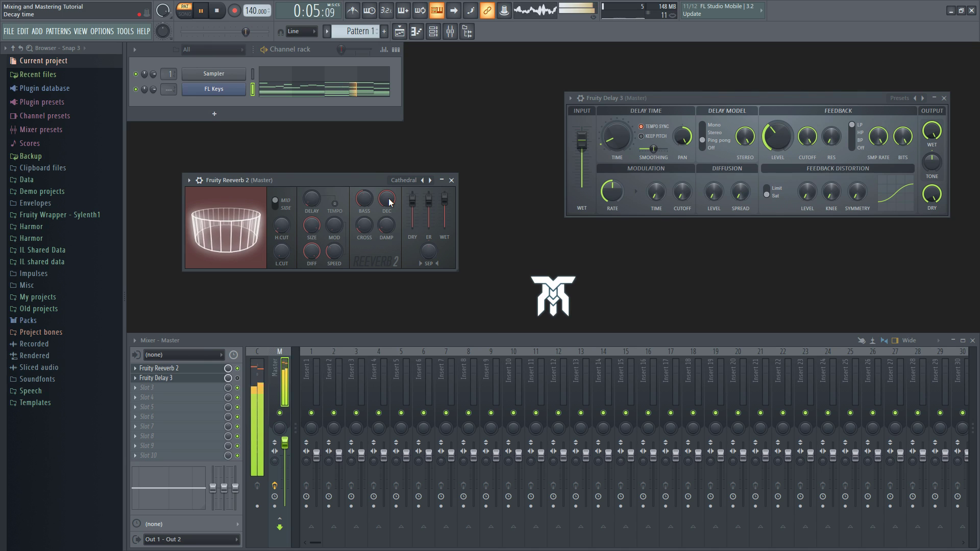
{"action": "left_click_drag", "start_coordinate": [390, 203], "coordinate": [389, 231]}
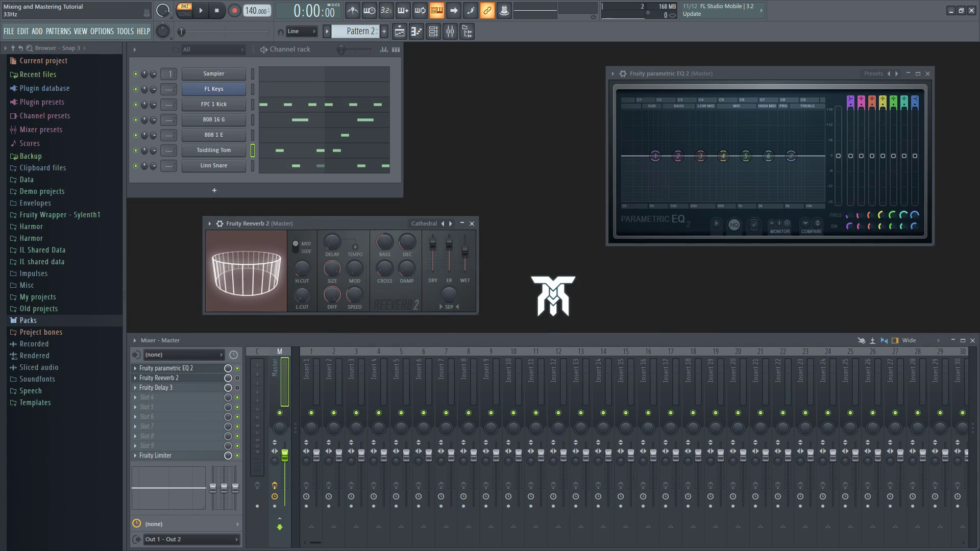
{"action": "left_click_drag", "start_coordinate": [302, 294], "coordinate": [301, 276]}
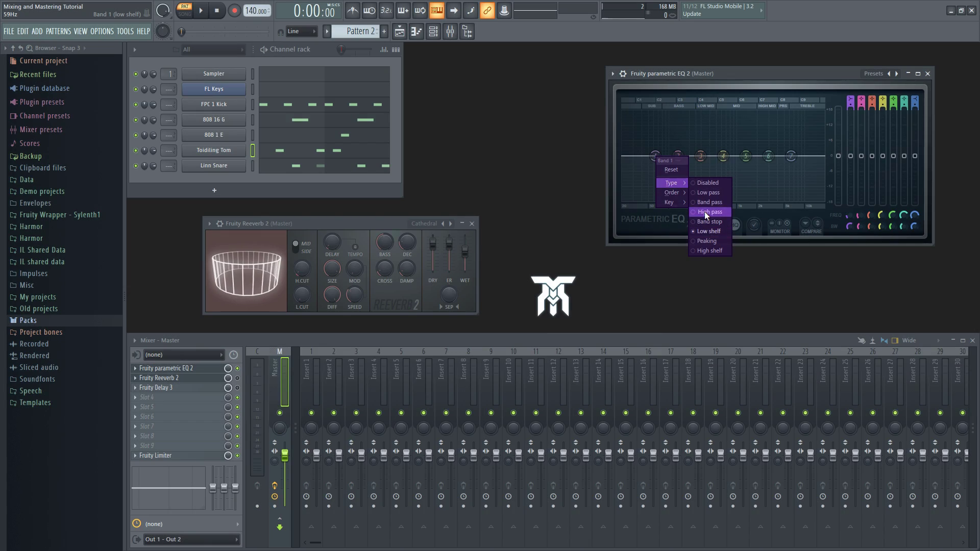
- Make band 1 of the master's Fruity parametric EQ 2 a Steep 8 high pass and lower its frequency slightly
{"action": "left_click", "coordinate": [704, 211]}
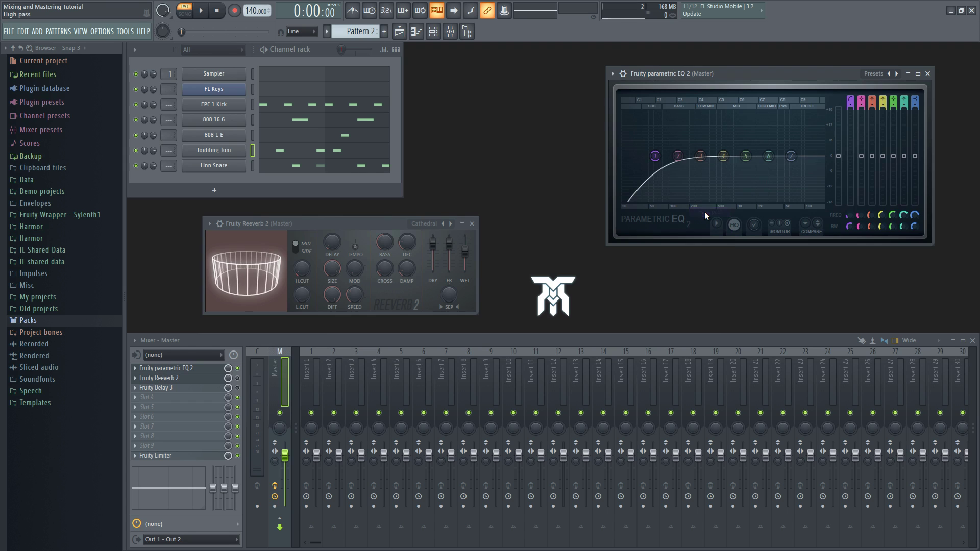
{"action": "right_click", "coordinate": [656, 156]}
{"action": "mouse_move", "coordinate": [669, 191]}
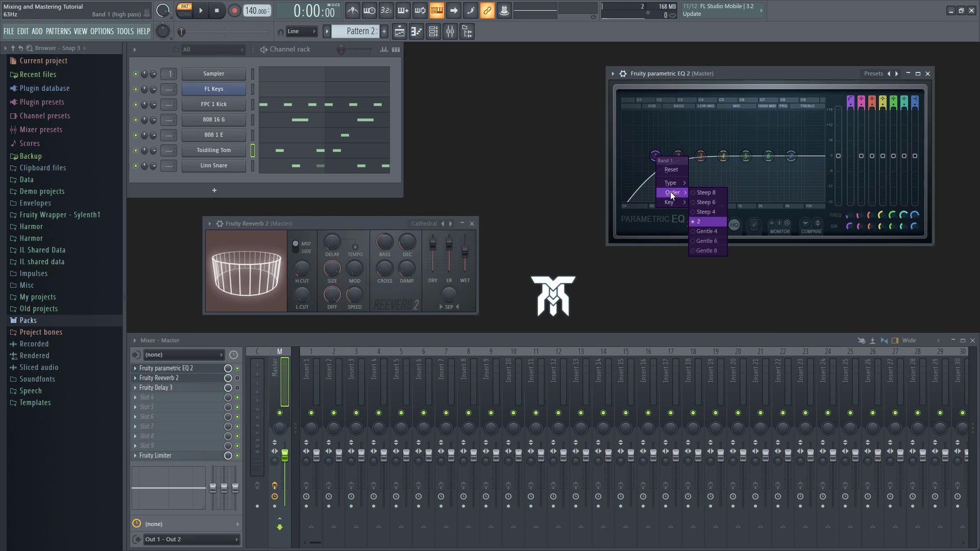
{"action": "left_click", "coordinate": [706, 192]}
{"action": "mouse_move", "coordinate": [655, 157]}
{"action": "left_mouse_down"}
{"action": "mouse_move", "coordinate": [687, 155]}
{"action": "mouse_move", "coordinate": [650, 156]}
{"action": "left_mouse_up"}
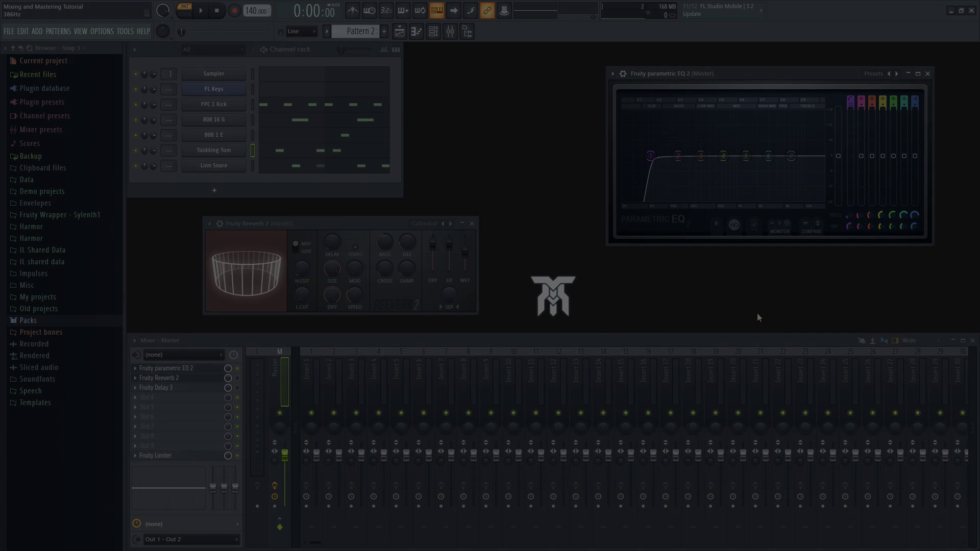
- While Pattern 2 plays, lower the low cut in Fruity Reeverb 2 and the feedback level in Fruity Delay 3
{"action": "key", "text": "space"}
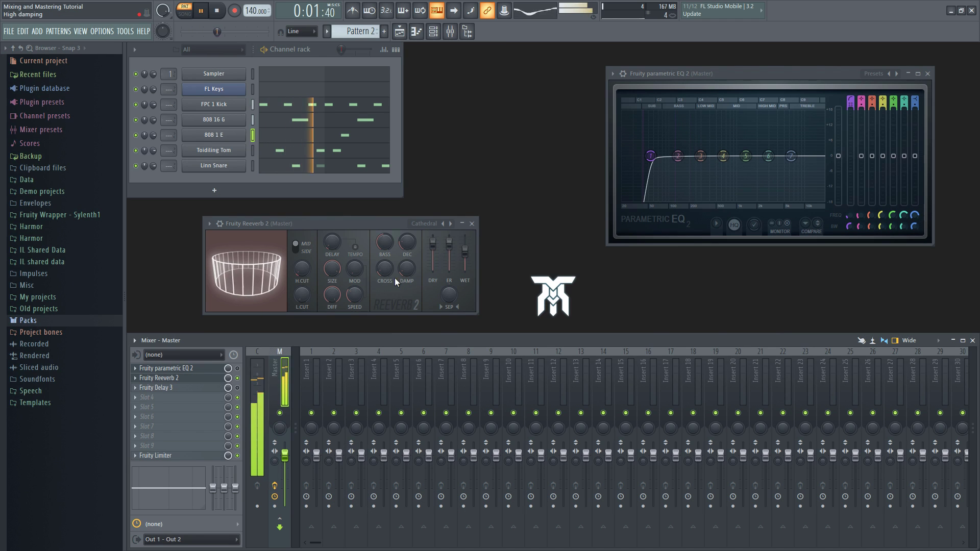
{"action": "left_click_drag", "start_coordinate": [301, 297], "coordinate": [296, 317]}
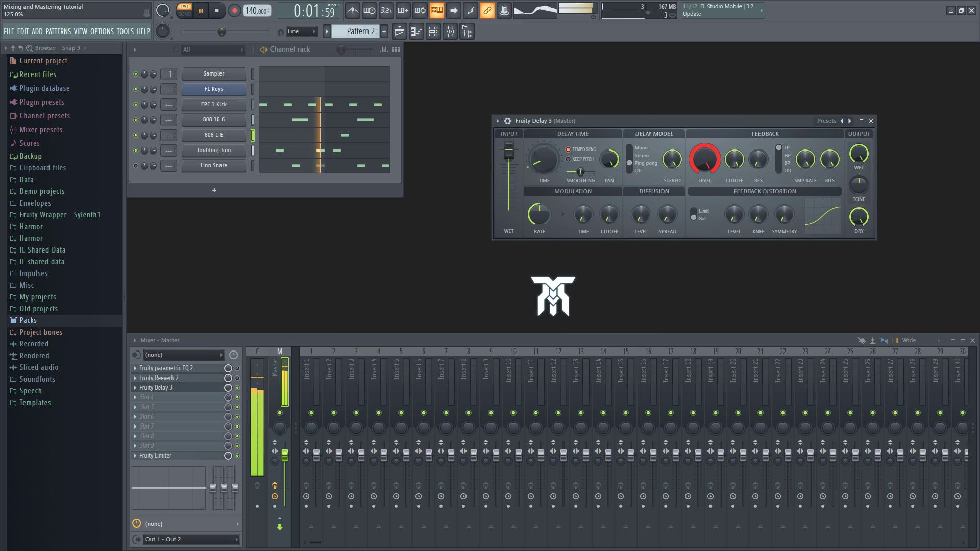
{"action": "left_click_drag", "start_coordinate": [704, 159], "coordinate": [705, 194]}
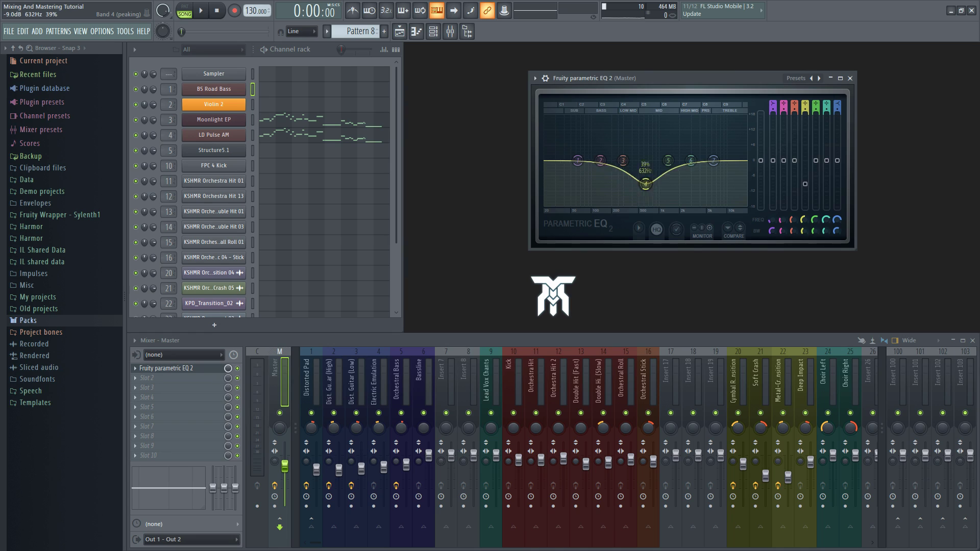
- Cut band 5 of the master's Fruity parametric EQ 2 around 1371 Hz and select the Distorted Pad mixer track
{"action": "left_click_drag", "start_coordinate": [503, 453], "coordinate": [503, 469]}
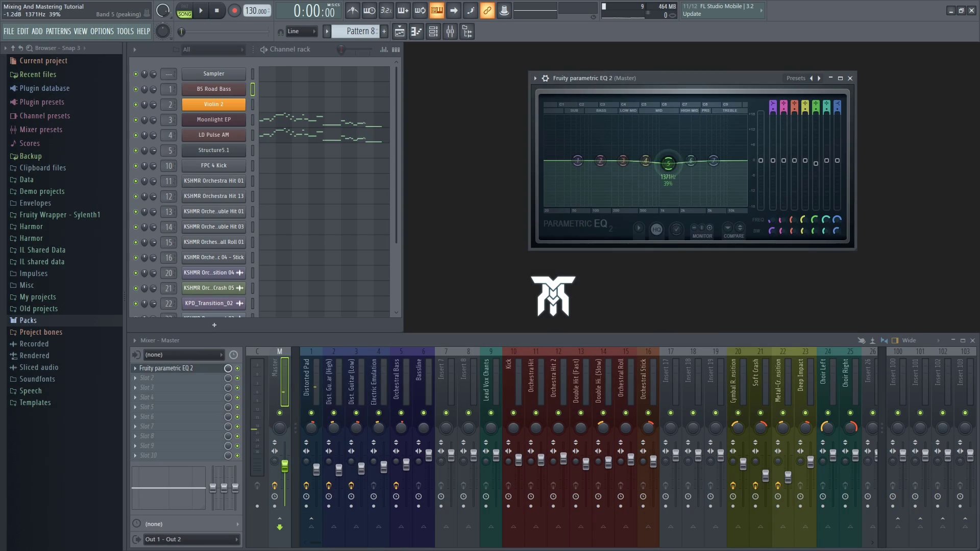
{"action": "left_click_drag", "start_coordinate": [668, 163], "coordinate": [670, 169]}
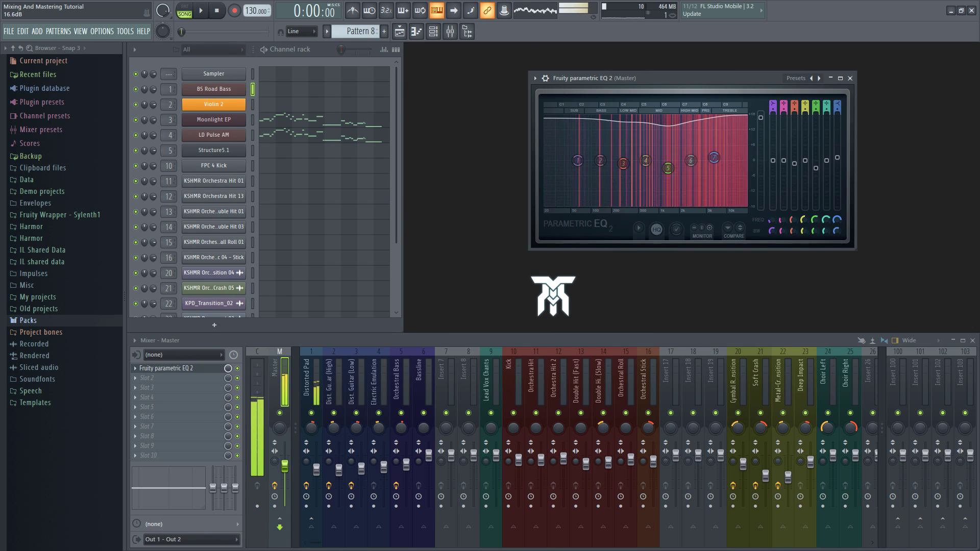
{"action": "left_click", "coordinate": [312, 377]}
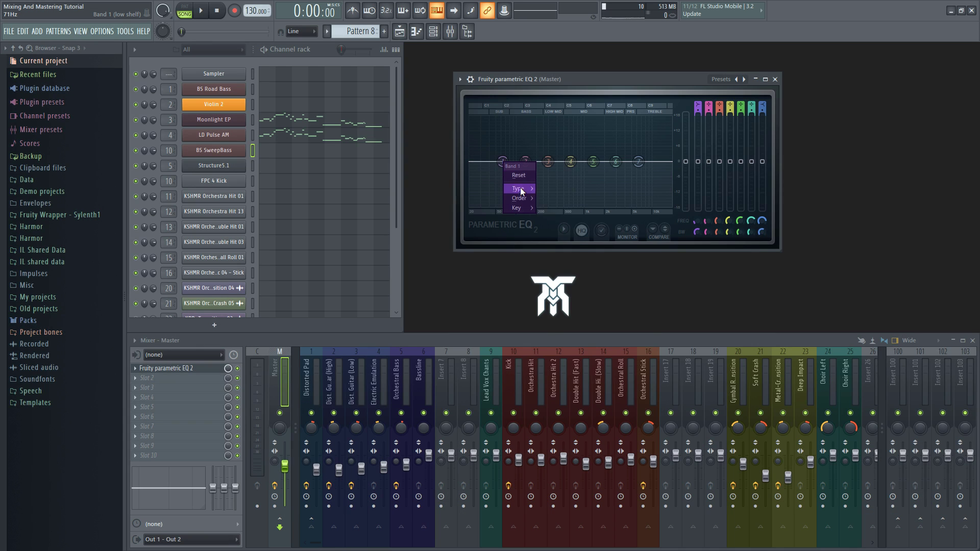
- Set band 1 of the master's EQ to a Steep 8 high pass and move its cutoff down into the lowest frequencies
{"action": "mouse_move", "coordinate": [526, 191]}
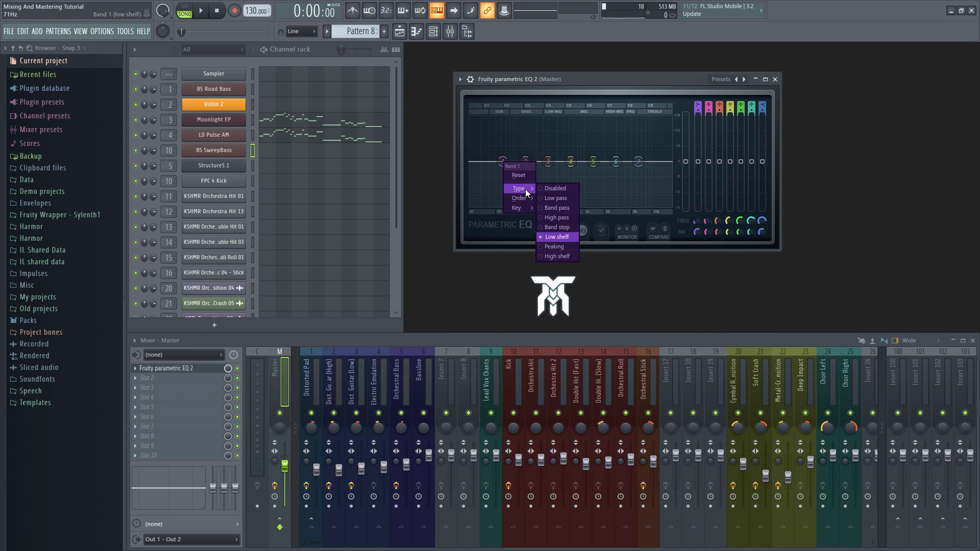
{"action": "left_click", "coordinate": [569, 219]}
{"action": "left_click", "coordinate": [554, 198]}
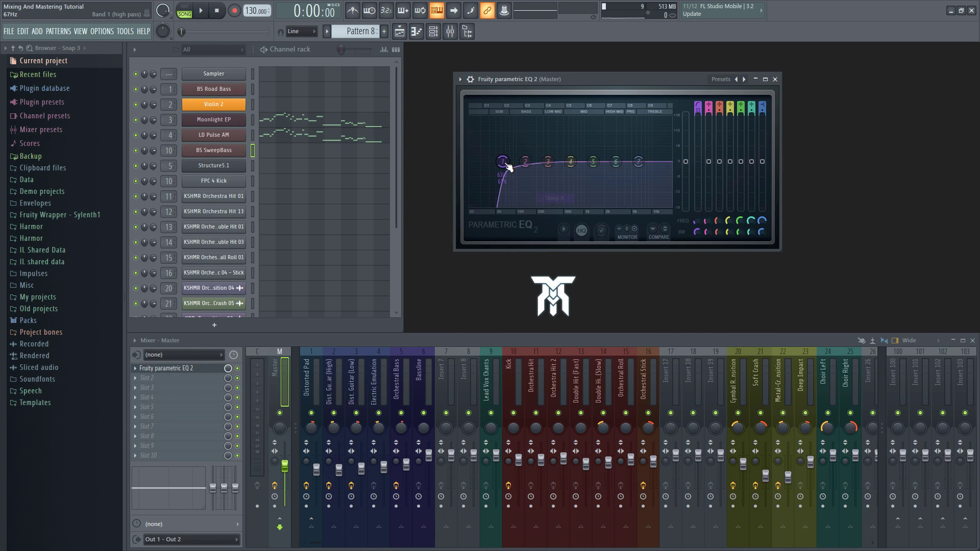
{"action": "left_click_drag", "start_coordinate": [502, 162], "coordinate": [475, 179]}
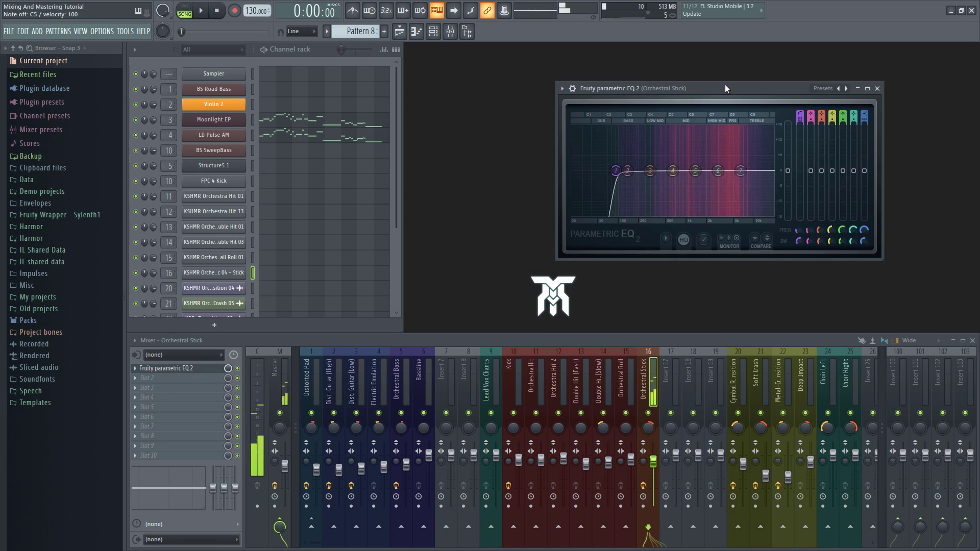
- Reposition the Orchestral Stick EQ window and lower the Kick EQ's band 7 low-pass cutoff to band 5's frequency
{"action": "left_click_drag", "start_coordinate": [724, 85], "coordinate": [636, 83]}
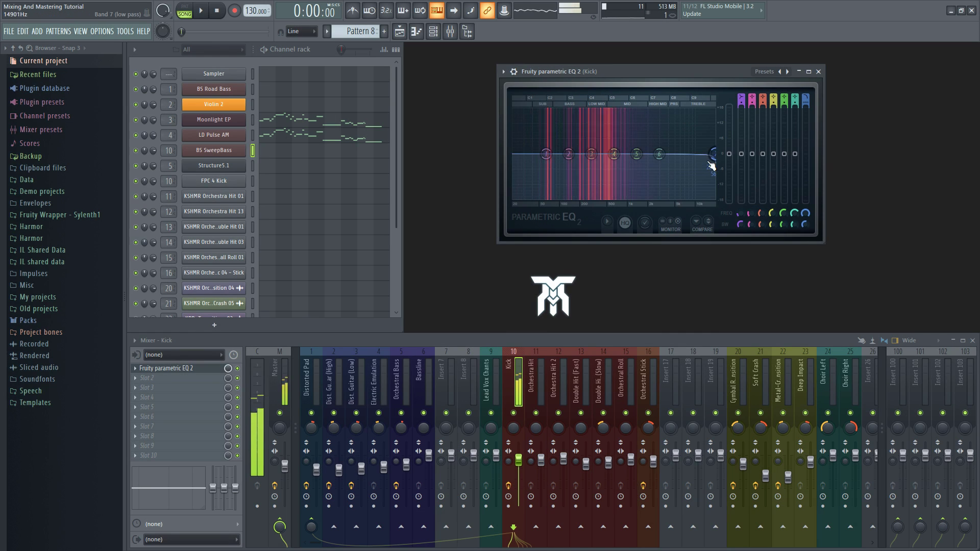
{"action": "left_click_drag", "start_coordinate": [713, 162], "coordinate": [636, 154]}
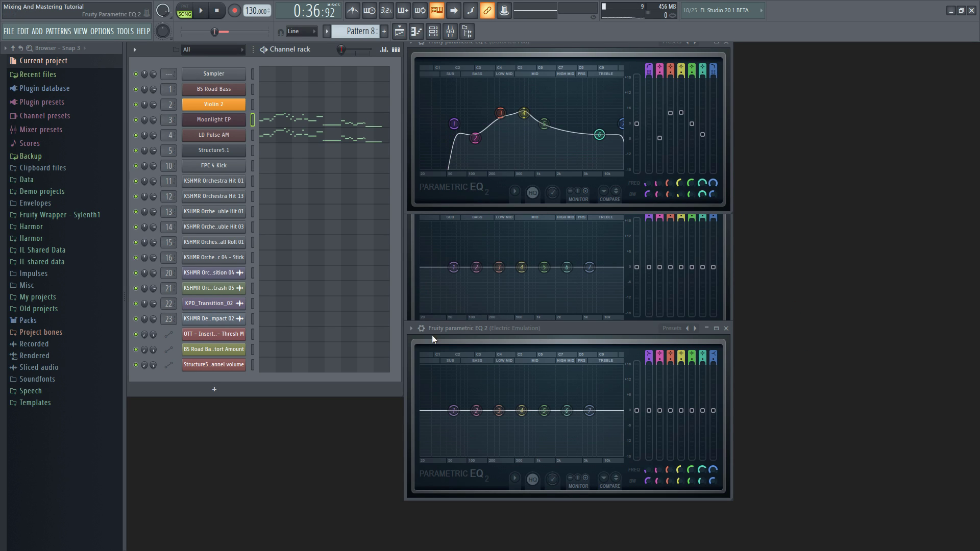
- While the song plays, boost band 4 in the Dist. Guitar (Low) EQ and dip band 4 in the Electric Emulation EQ
{"action": "key", "text": "space"}
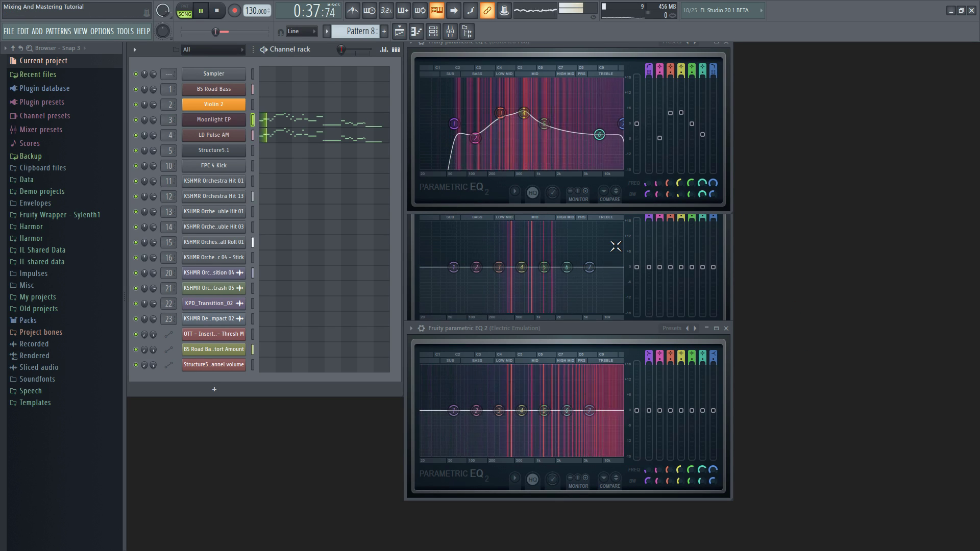
{"action": "left_click_drag", "start_coordinate": [524, 270], "coordinate": [528, 232]}
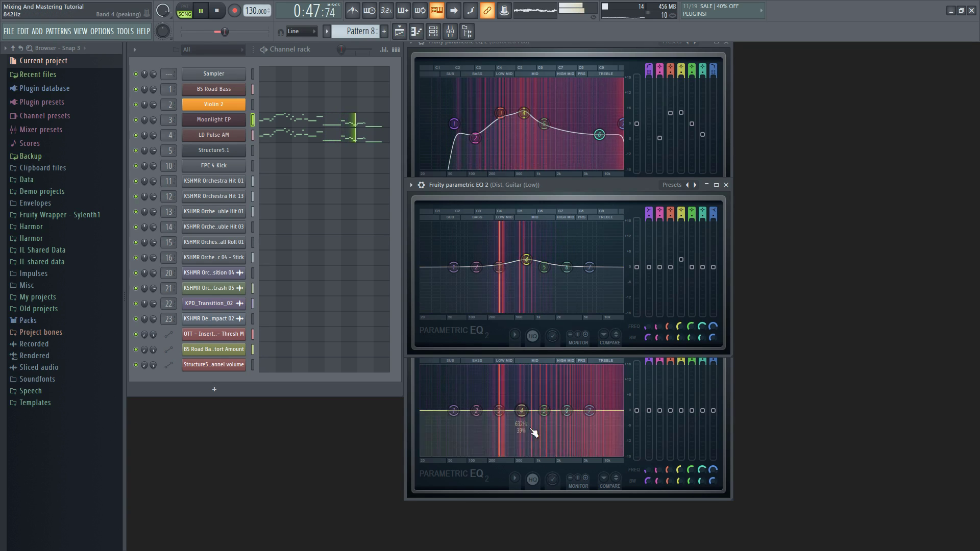
{"action": "left_click_drag", "start_coordinate": [526, 261], "coordinate": [525, 259]}
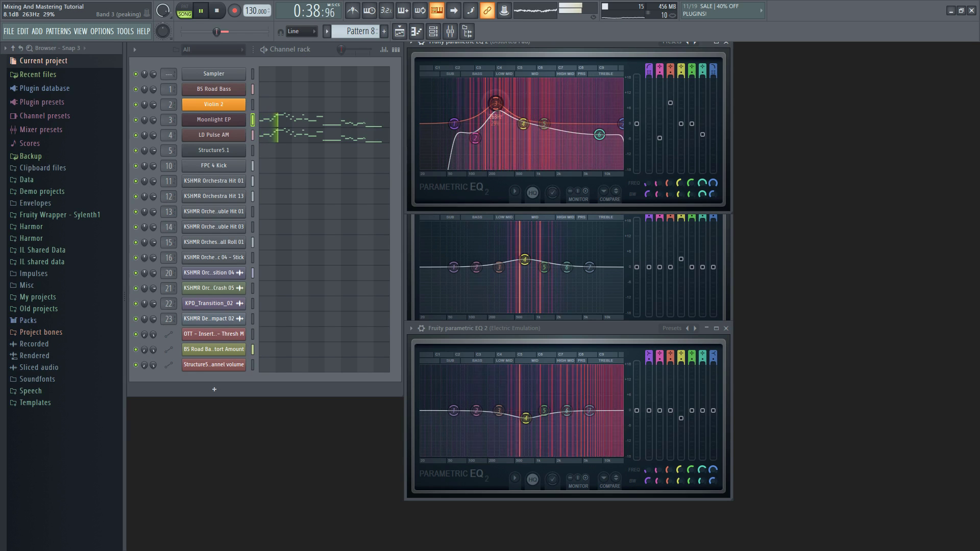
- Fine-tune the Distorted Pad EQ's band 3 boost to about 8.1 dB near 263 Hz and raise band 2 slightly
{"action": "left_click_drag", "start_coordinate": [495, 104], "coordinate": [494, 104]}
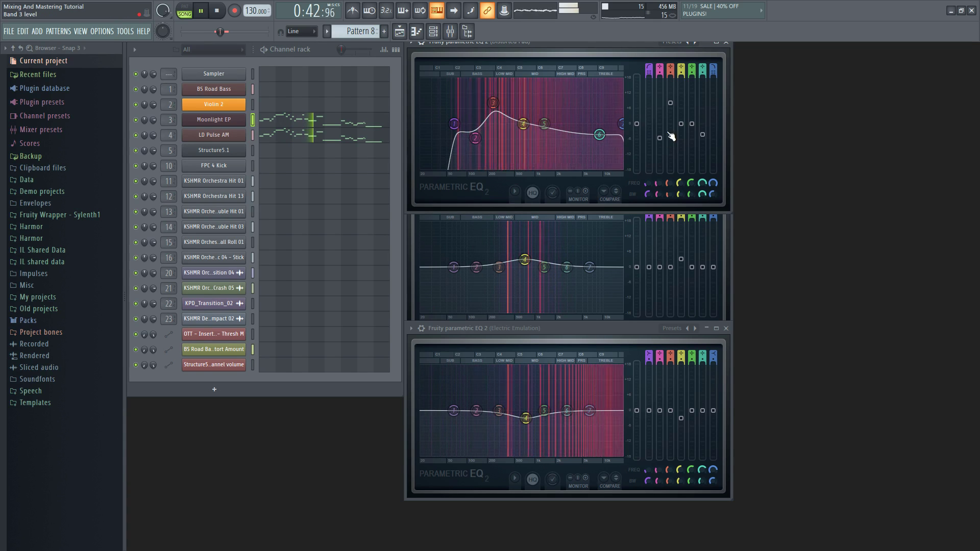
{"action": "left_click_drag", "start_coordinate": [475, 138], "coordinate": [472, 132]}
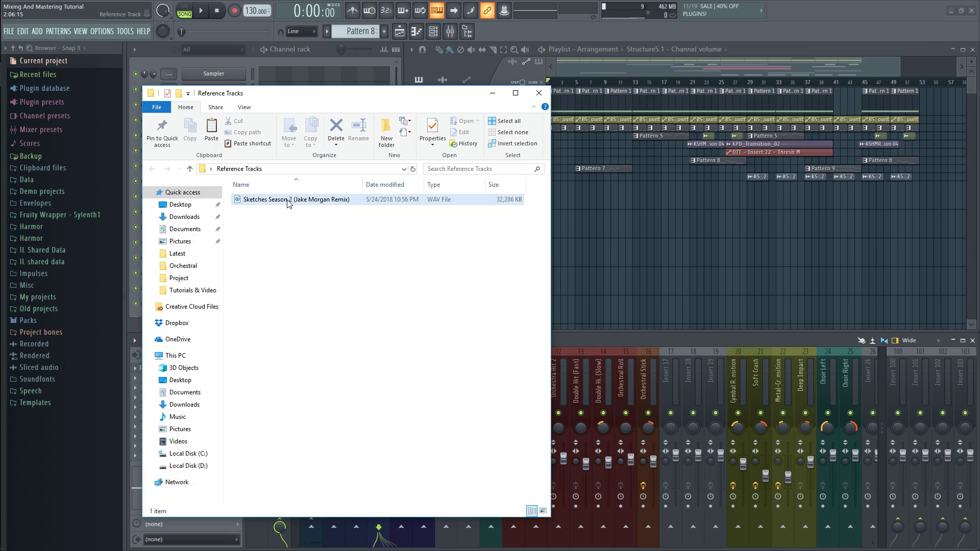
- Add the Sketches Season 2 remix WAV from the Reference Tracks folder to the playlist and slightly lower its mixer track, Insert 30
{"action": "left_click_drag", "start_coordinate": [376, 98], "coordinate": [295, 91]}
{"action": "mouse_move", "coordinate": [210, 193]}
{"action": "left_mouse_down"}
{"action": "mouse_move", "coordinate": [365, 223]}
{"action": "mouse_move", "coordinate": [571, 223]}
{"action": "mouse_move", "coordinate": [550, 225]}
{"action": "left_mouse_up"}
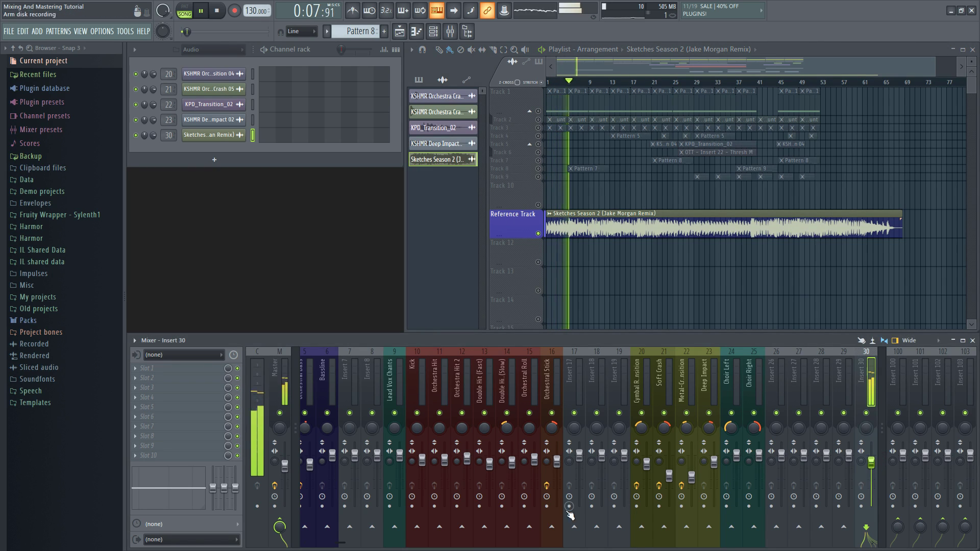
{"action": "left_click_drag", "start_coordinate": [340, 543], "coordinate": [436, 542]}
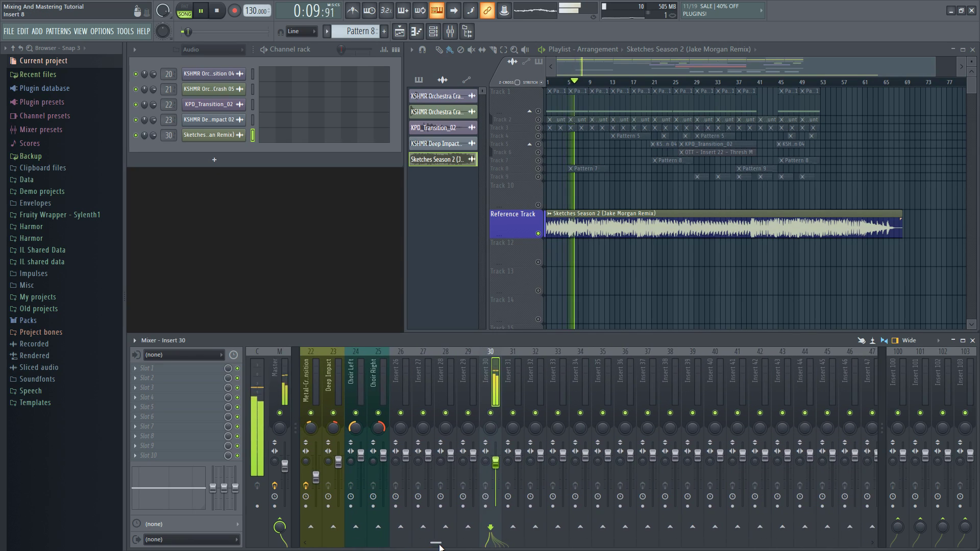
{"action": "left_click_drag", "start_coordinate": [498, 463], "coordinate": [496, 467]}
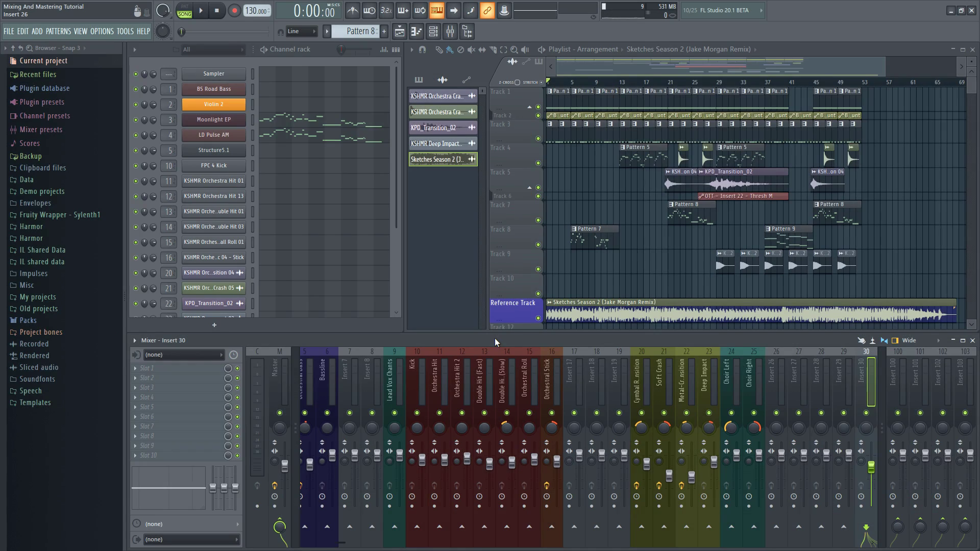
- Delete the Reference Track from the playlist and set up a full-song WAV render to Mixing & Mastering Tutorial.wav
{"action": "right_click", "coordinate": [520, 305]}
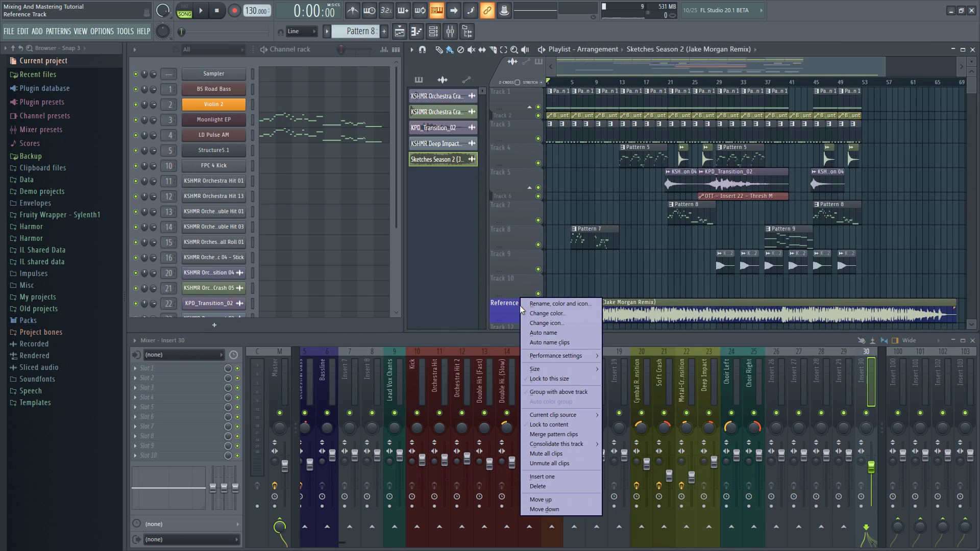
{"action": "left_click", "coordinate": [538, 486]}
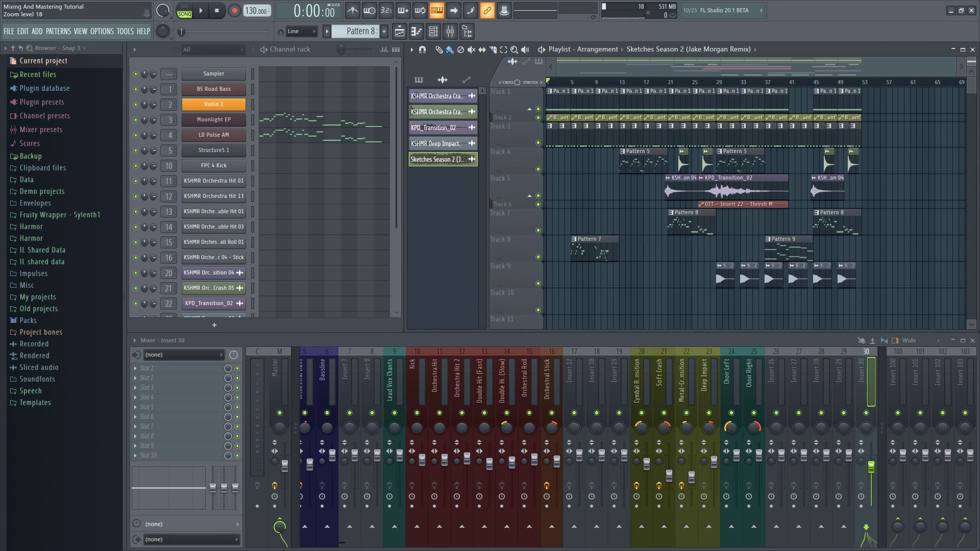
{"action": "left_click", "coordinate": [9, 32]}
{"action": "mouse_move", "coordinate": [127, 121]}
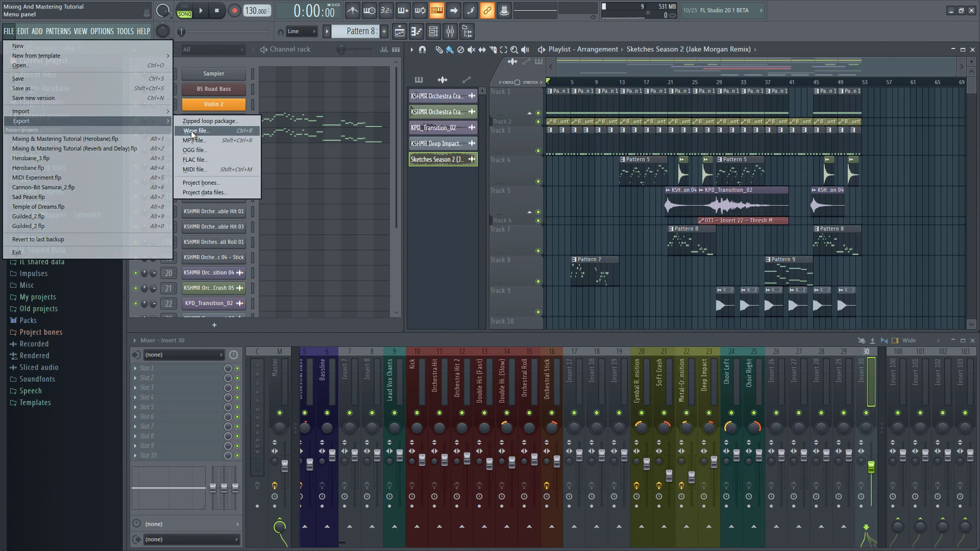
{"action": "left_click", "coordinate": [189, 130]}
{"action": "key", "text": "Return"}
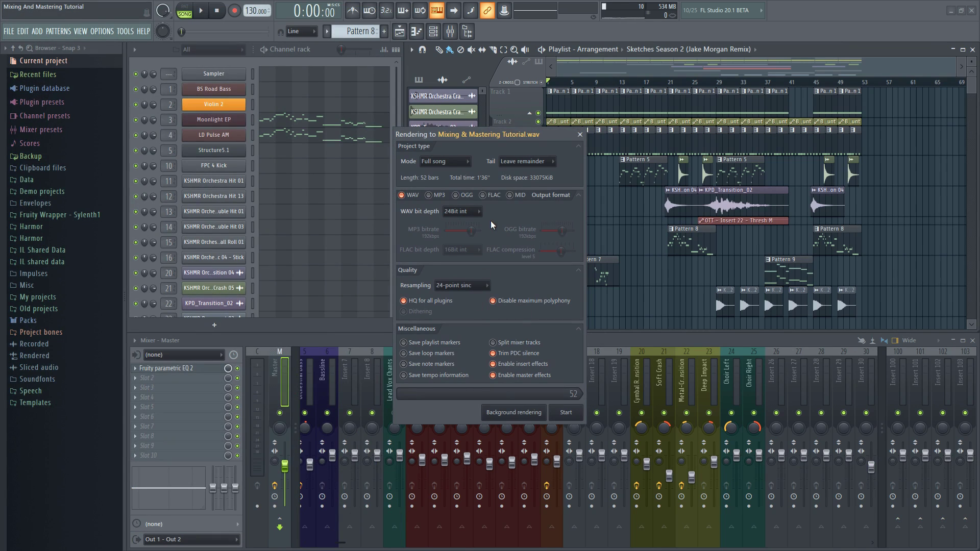
{"action": "left_click", "coordinate": [519, 162]}
{"action": "left_click", "coordinate": [519, 162]}
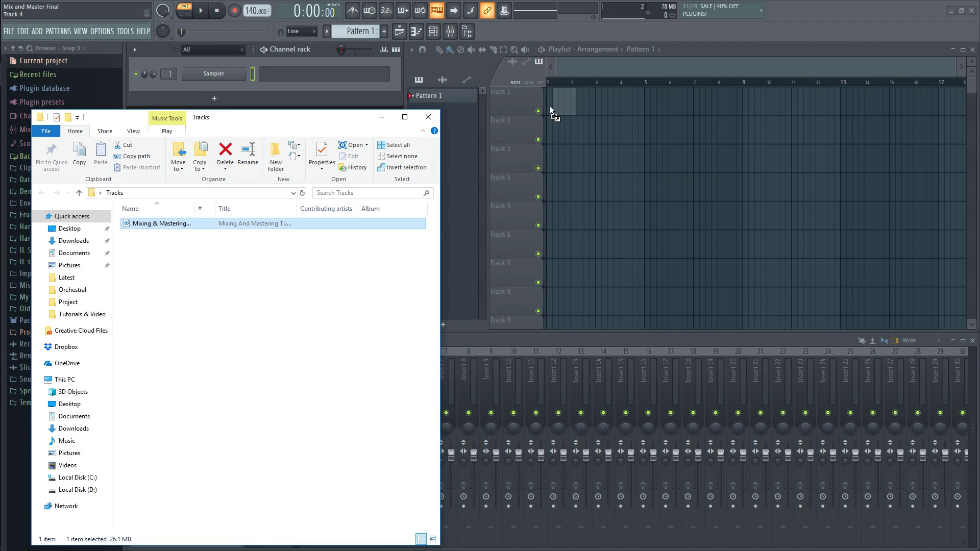
- Add the rendered Mixing & Mastering Tutorial WAV to Track 1 of the new project and create an automation clip for the master volume
{"action": "left_click_drag", "start_coordinate": [550, 106], "coordinate": [549, 105]}
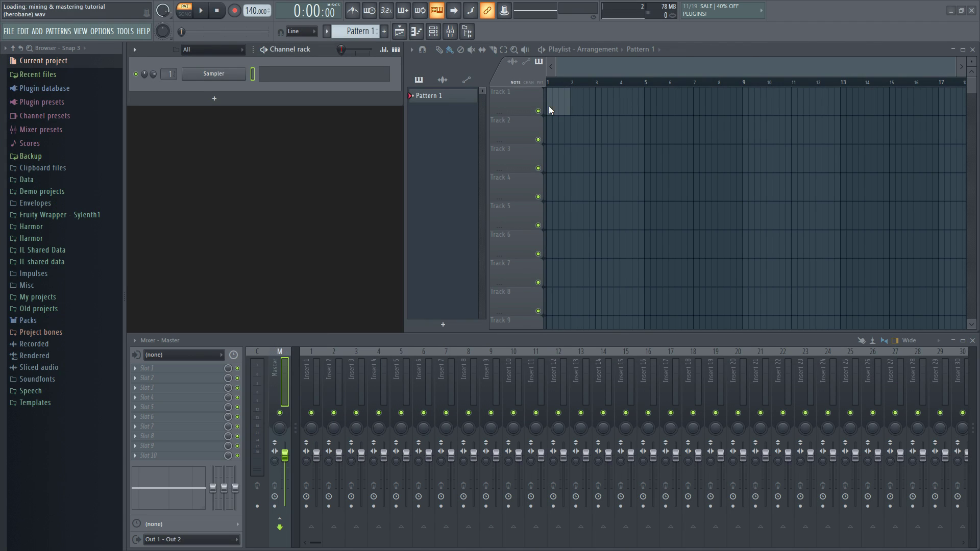
{"action": "left_click_drag", "start_coordinate": [644, 71], "coordinate": [562, 90]}
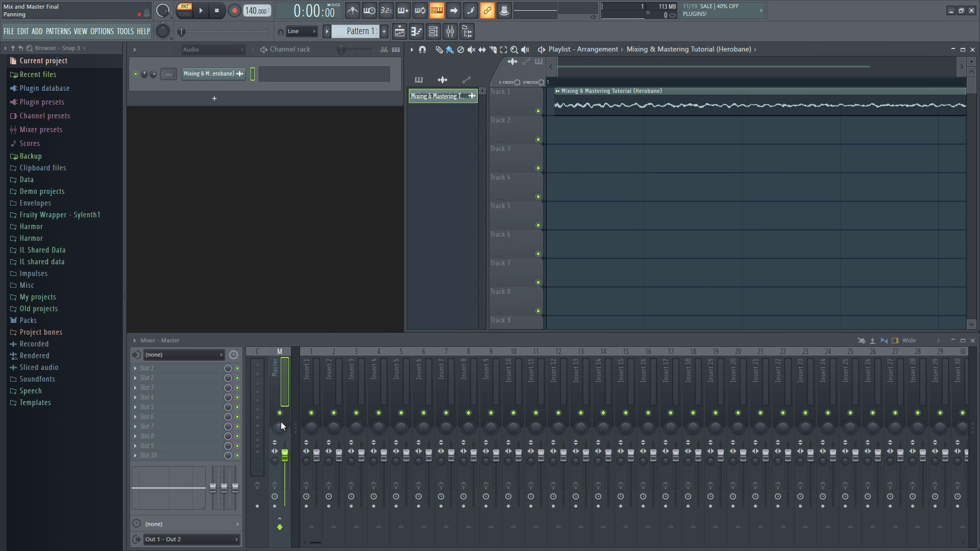
{"action": "right_click", "coordinate": [286, 457]}
{"action": "left_click", "coordinate": [326, 463]}
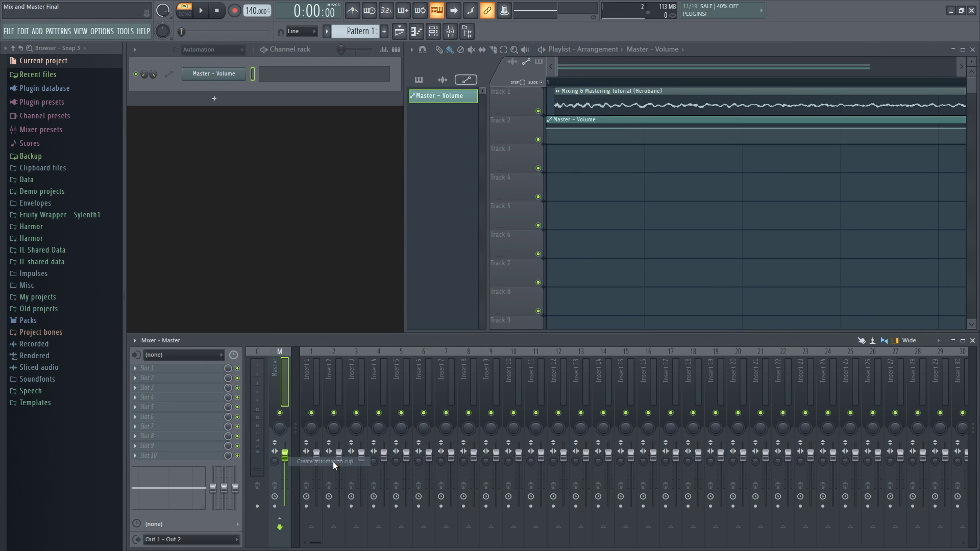
- Shape the master volume automation with a short fade-in and fade-out, pasting the 80% value onto the point near the end
{"action": "mouse_move", "coordinate": [547, 128]}
{"action": "left_mouse_down"}
{"action": "mouse_move", "coordinate": [543, 162]}
{"action": "mouse_move", "coordinate": [551, 129]}
{"action": "left_mouse_up"}
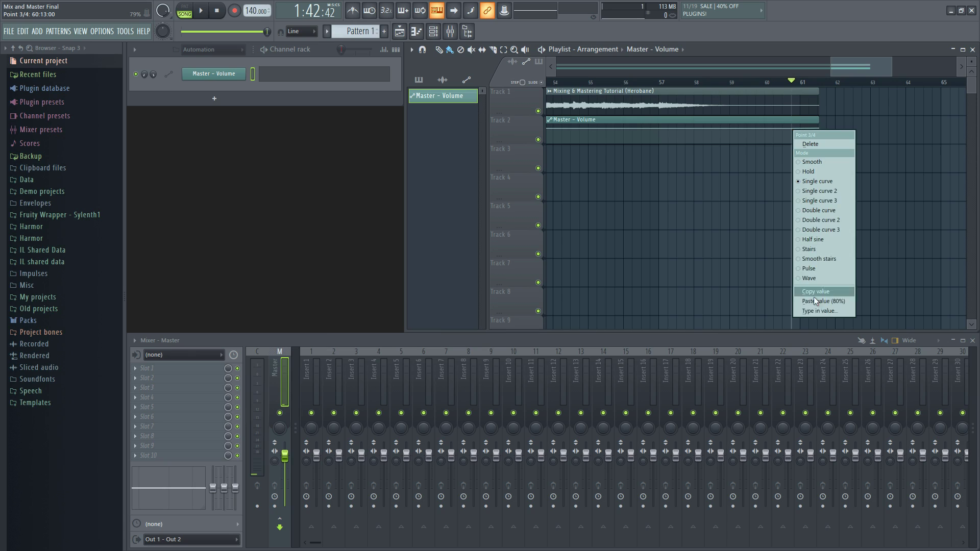
{"action": "left_click", "coordinate": [813, 296]}
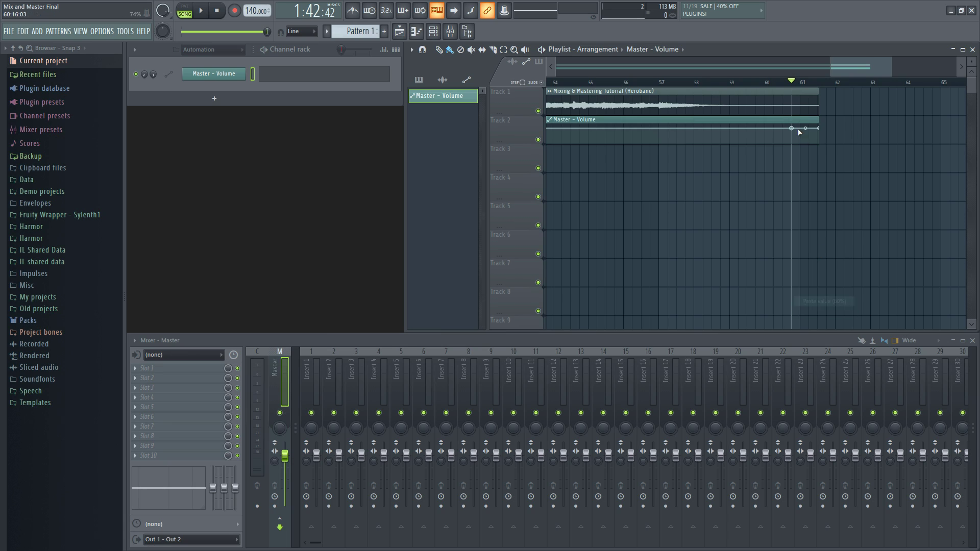
{"action": "left_click_drag", "start_coordinate": [818, 124], "coordinate": [804, 124]}
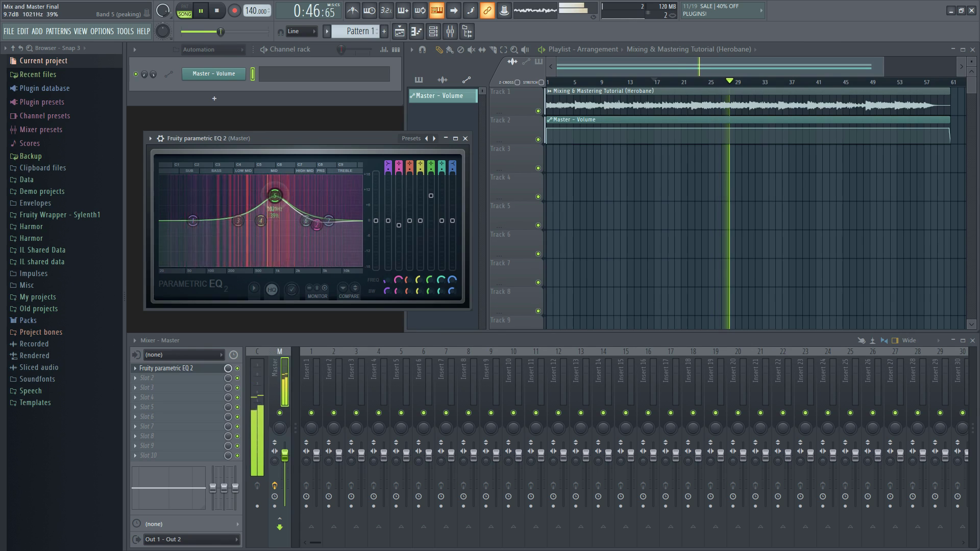
- While the song plays, reshape the master's Fruity Parametric EQ 2 curve by lowering one mid band and slightly raising an upper band
{"action": "left_click_drag", "start_coordinate": [256, 197], "coordinate": [240, 226]}
{"action": "left_click_drag", "start_coordinate": [317, 225], "coordinate": [316, 218]}
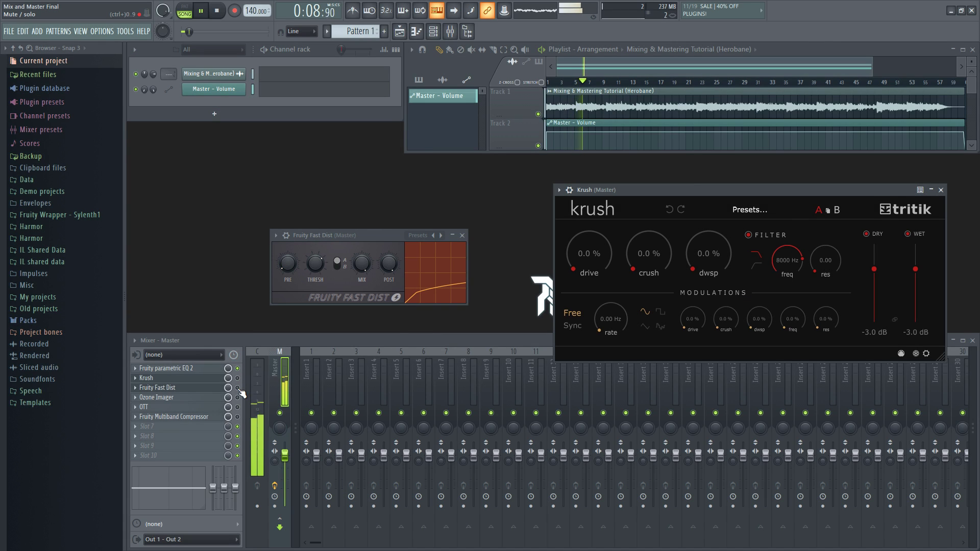
- Enable Fruity Fast Dist on the master and widen the stereo image in Ozone Imager
{"action": "left_click", "coordinate": [238, 388]}
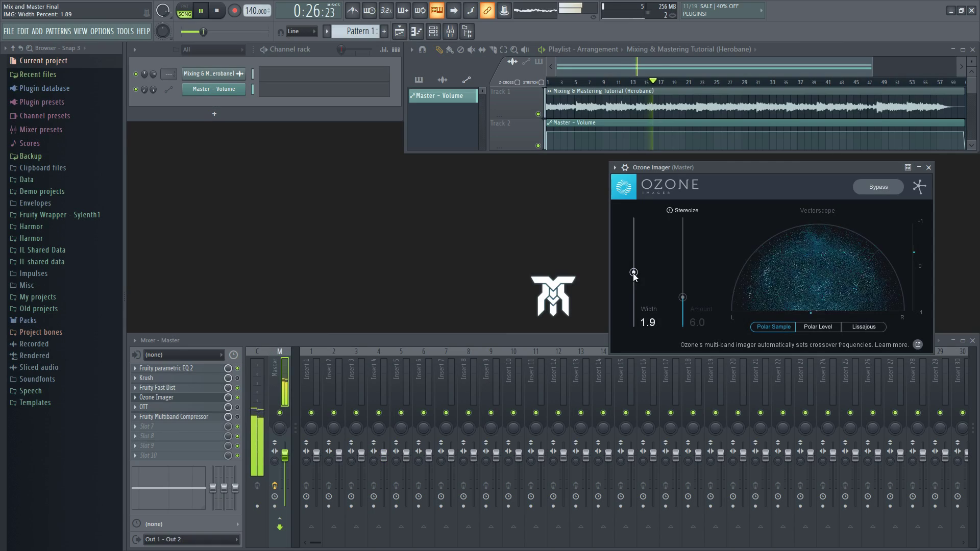
{"action": "left_click_drag", "start_coordinate": [634, 273], "coordinate": [633, 222]}
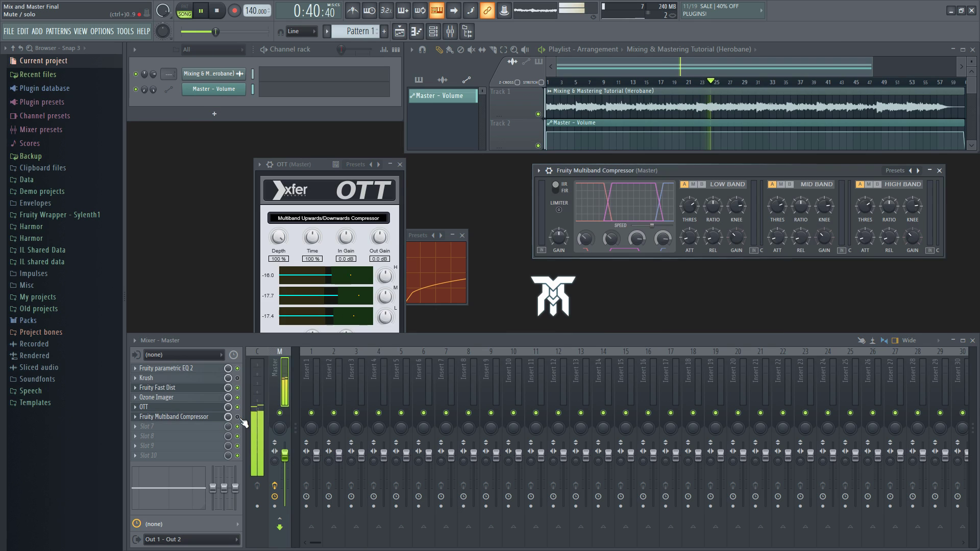
- Reposition the master's OTT window and adjust the compressor's mid-band threshold
{"action": "left_click_drag", "start_coordinate": [317, 164], "coordinate": [305, 146]}
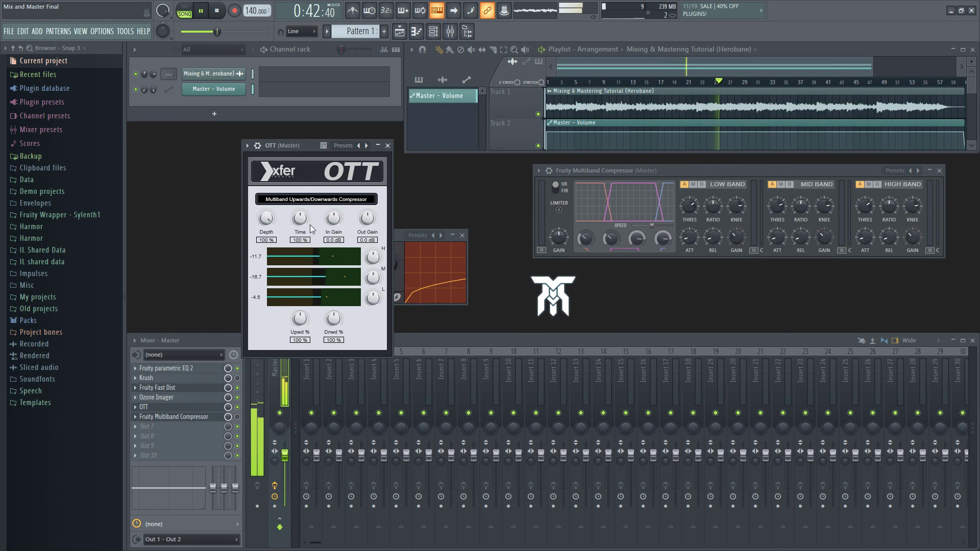
{"action": "left_click_drag", "start_coordinate": [322, 279], "coordinate": [339, 280]}
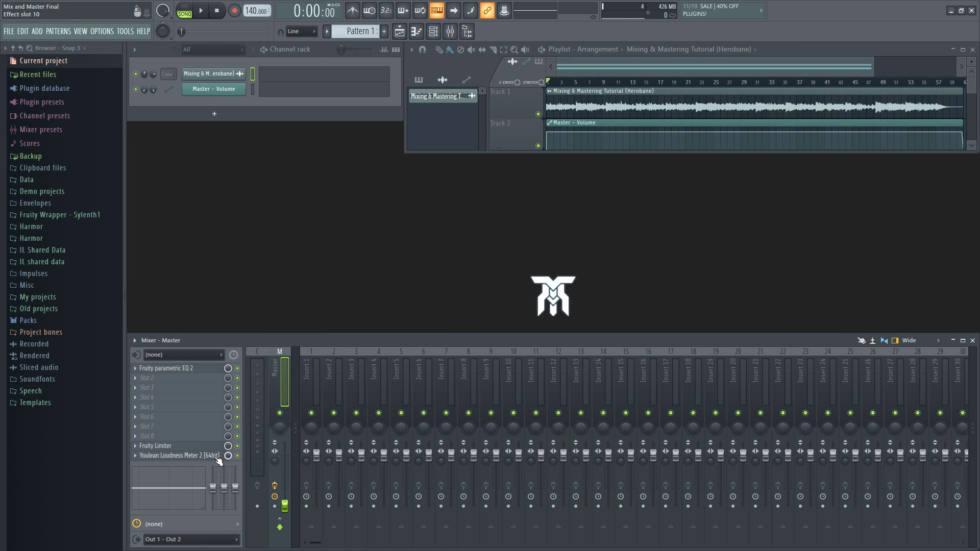
- Set the Youlean Loudness Meter 2 slot's mix level to 0% and raise the Fruity Limiter's gain to about 6 dB during playback
{"action": "left_click", "coordinate": [225, 455]}
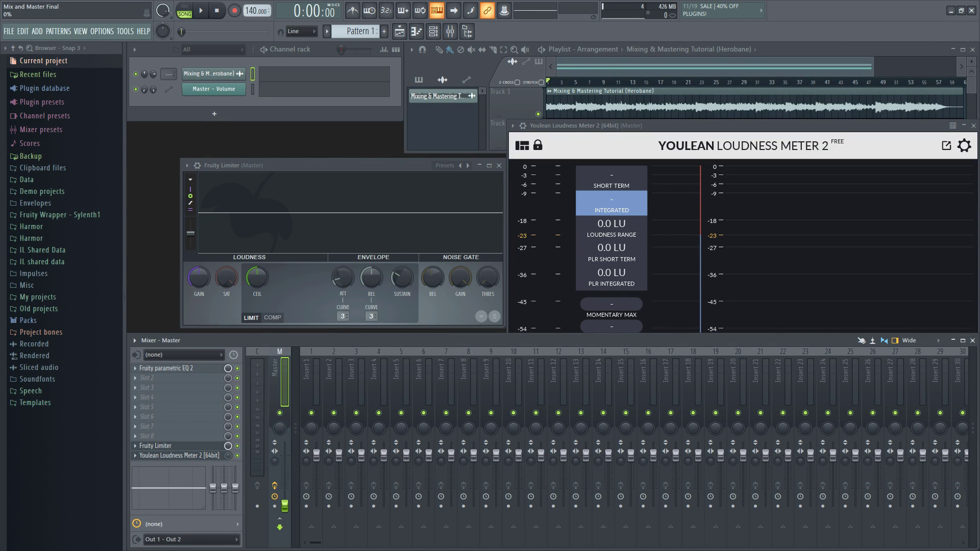
{"action": "key", "text": "space"}
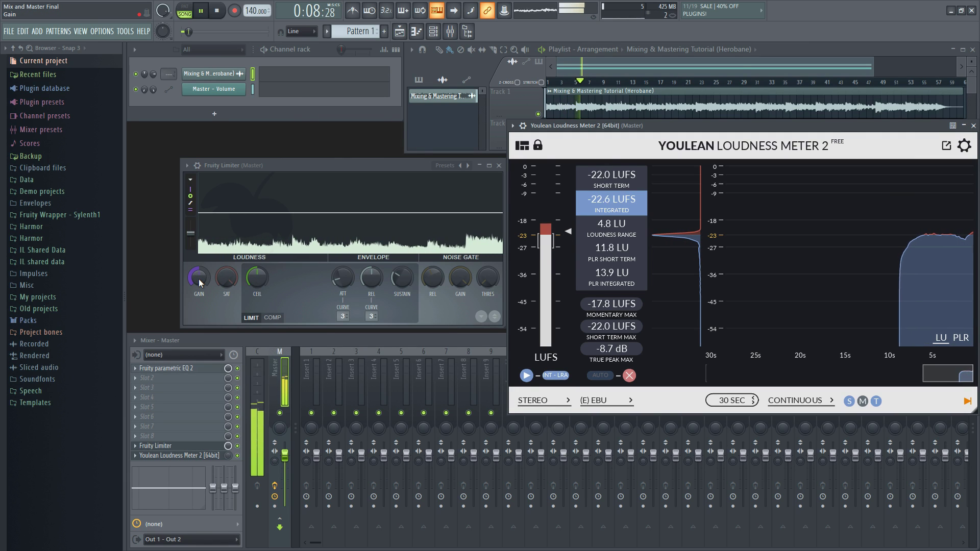
{"action": "left_click_drag", "start_coordinate": [199, 277], "coordinate": [199, 287]}
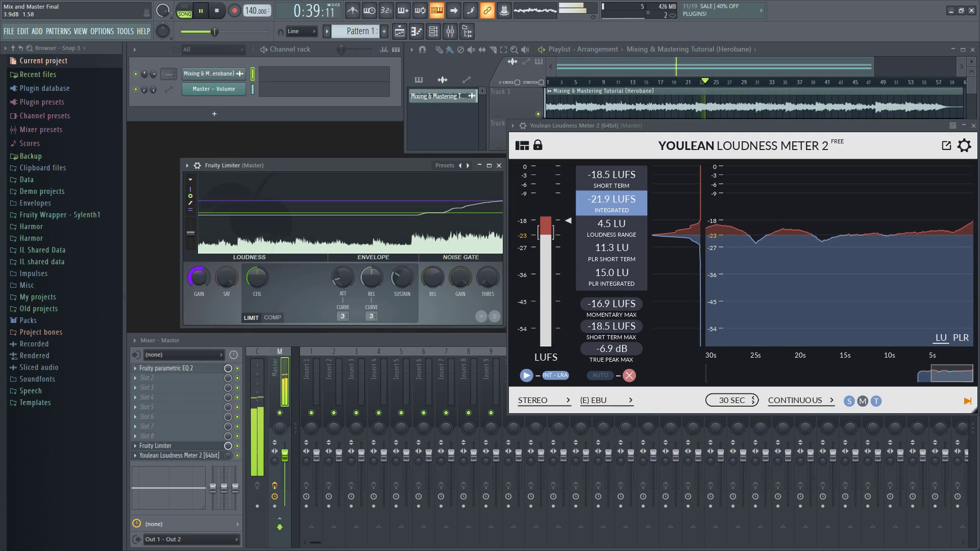
{"action": "left_click_drag", "start_coordinate": [199, 277], "coordinate": [199, 264]}
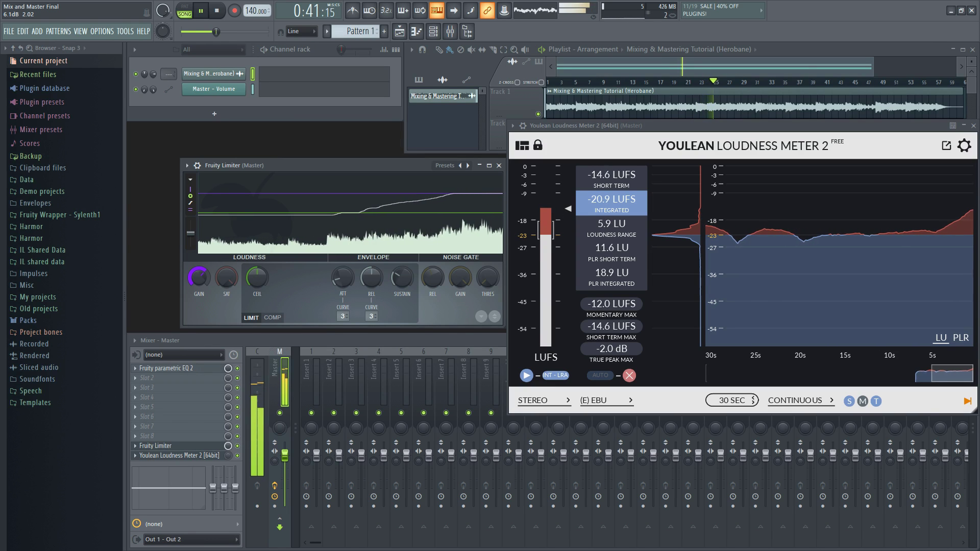
{"action": "left_click_drag", "start_coordinate": [199, 265], "coordinate": [199, 293]}
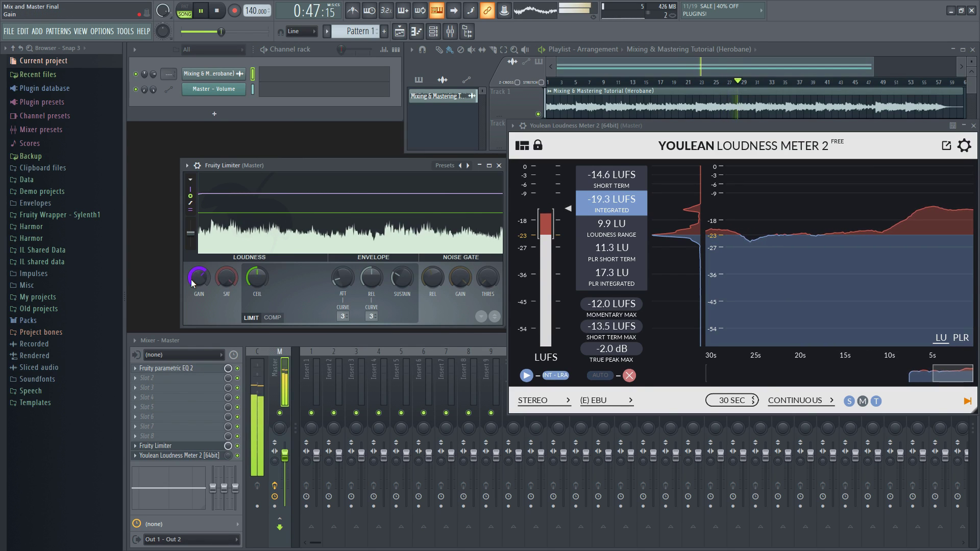
{"action": "left_click_drag", "start_coordinate": [194, 282], "coordinate": [195, 298]}
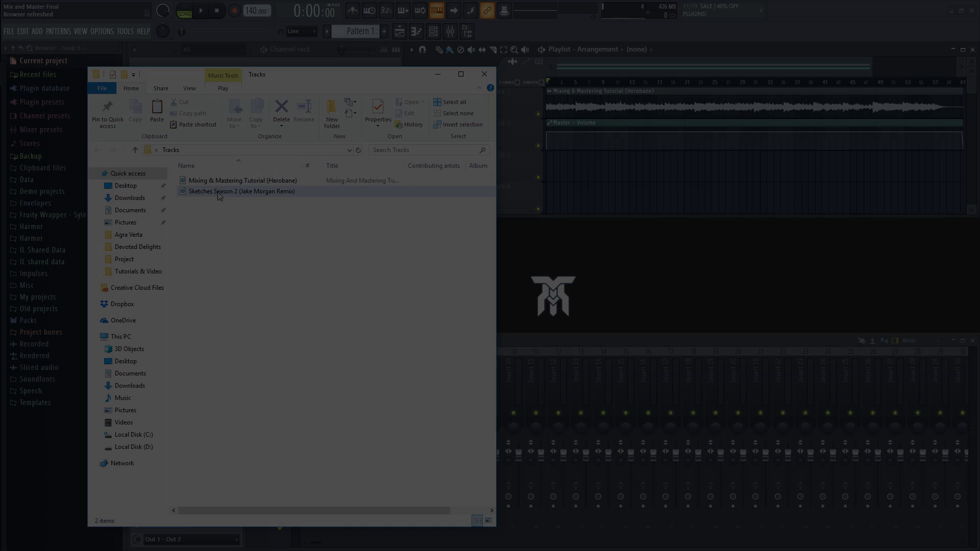
- Add the Sketches Season 2 remix to Track 4 and leave only Tracks 1 and 2 unmuted in the playlist
{"action": "mouse_move", "coordinate": [219, 196]}
{"action": "left_mouse_down"}
{"action": "mouse_move", "coordinate": [563, 199]}
{"action": "mouse_move", "coordinate": [549, 204]}
{"action": "left_mouse_up"}
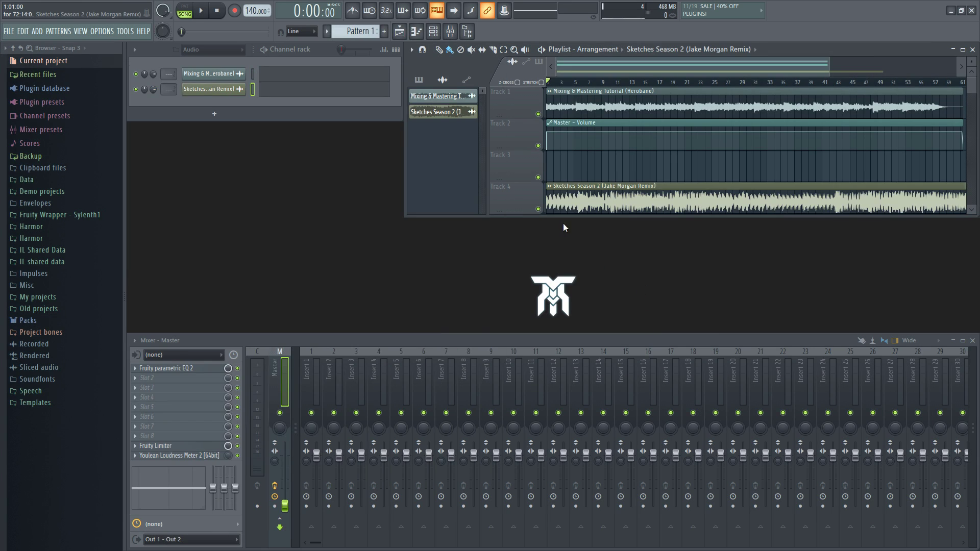
{"action": "right_click", "coordinate": [537, 114]}
{"action": "left_click", "coordinate": [538, 146]}
- Route the rendered mix to mixer track 1 and the Sketches Season 2 reference to mixer track 2
{"action": "left_click_drag", "start_coordinate": [169, 74], "coordinate": [168, 69]}
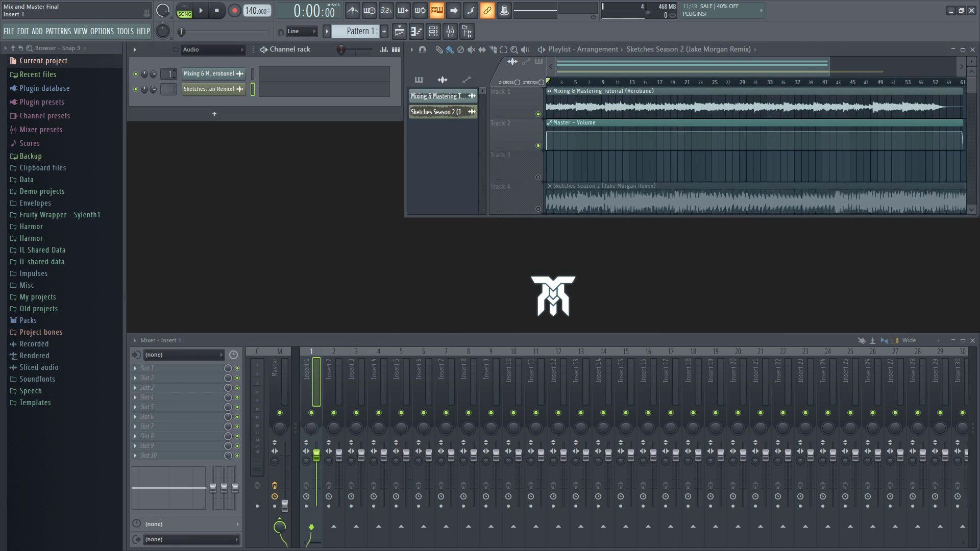
{"action": "left_click", "coordinate": [339, 381]}
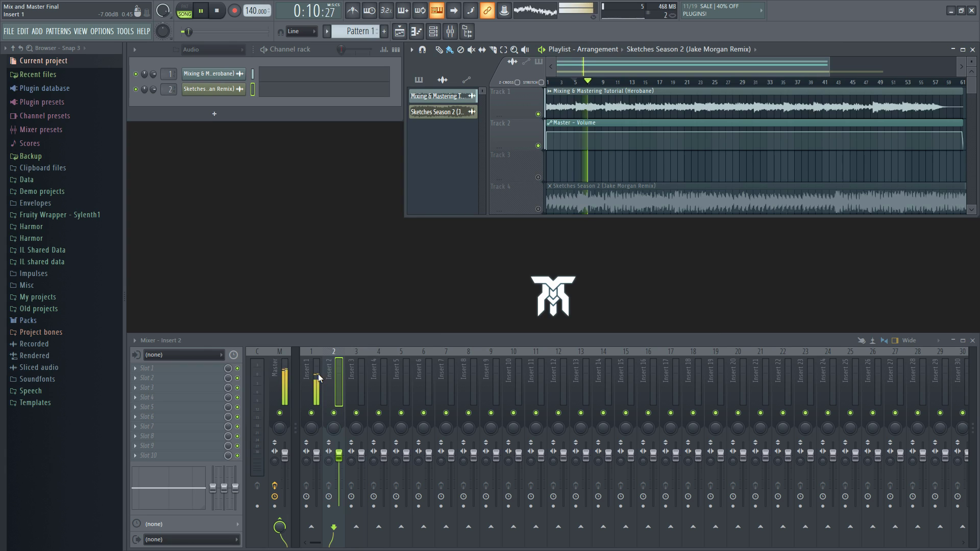
- Solo the Sketches Season 2 reference on Track 4 and lower its Insert 2 fader to about -5.5 dB
{"action": "right_click", "coordinate": [538, 210]}
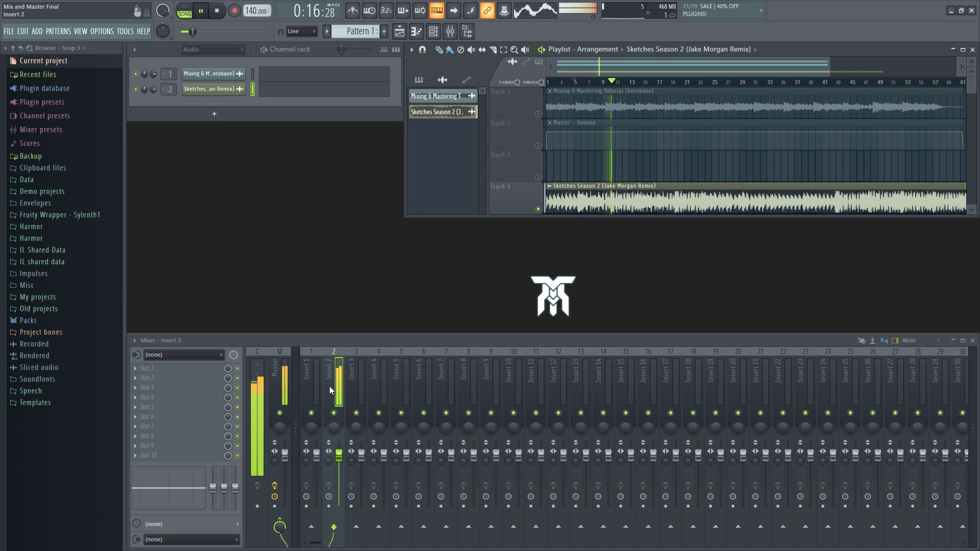
{"action": "left_click_drag", "start_coordinate": [343, 457], "coordinate": [343, 469]}
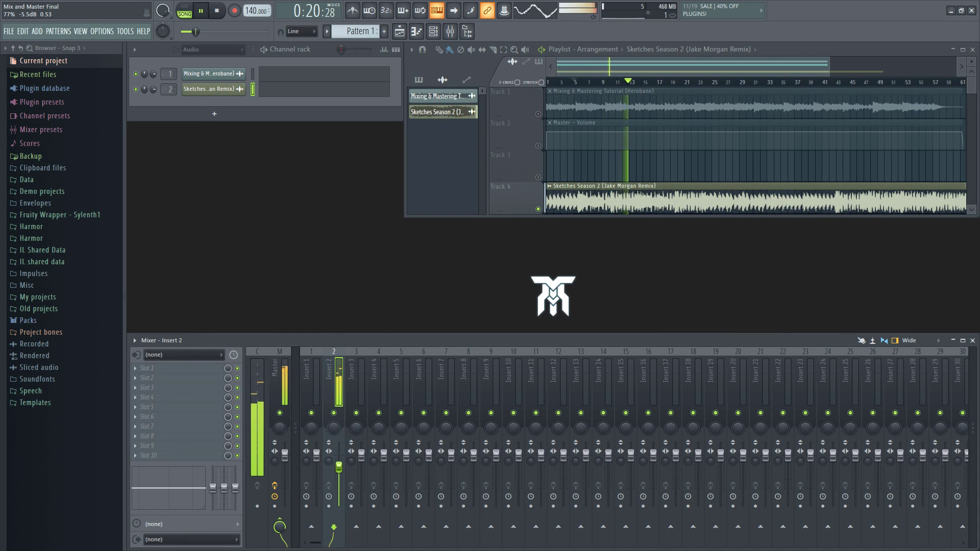